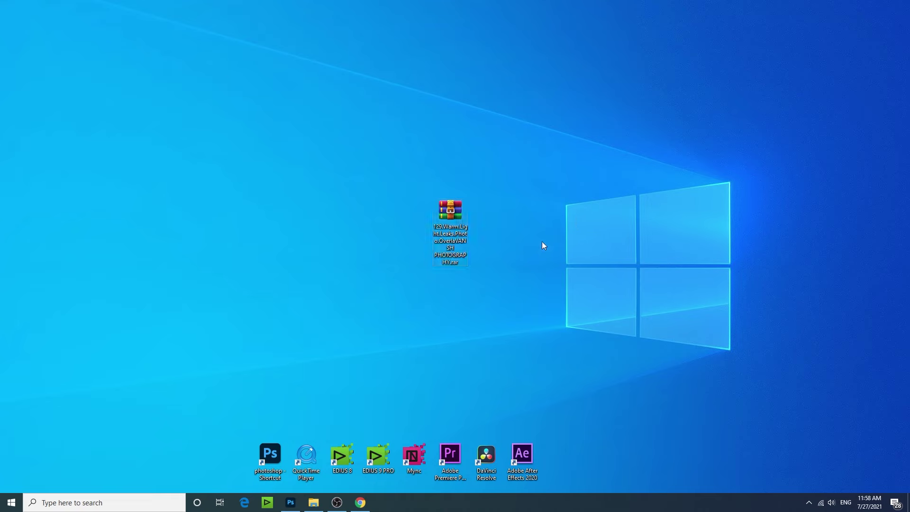
Select the downloaded 115 MB light-leaks RAR archive on the desktop
drag(389, 177, 529, 285)
mouse_move(451, 214)
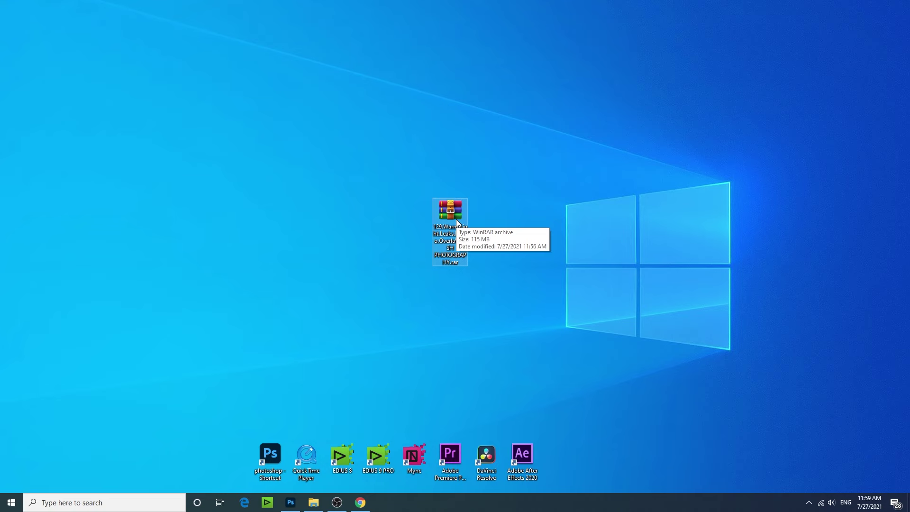
Extract the light-leaks archive onto the desktop, entering its password with Show password unchecked
right_click(457, 219)
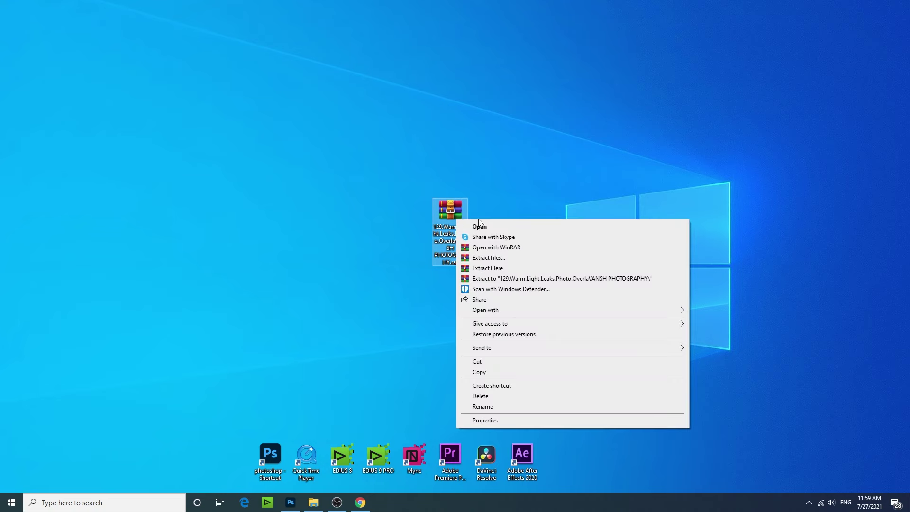
click(496, 269)
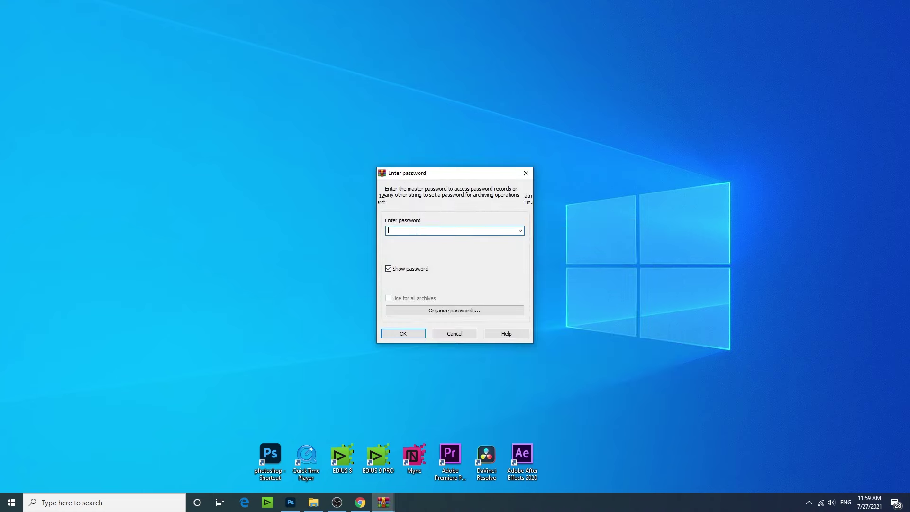
click(389, 269)
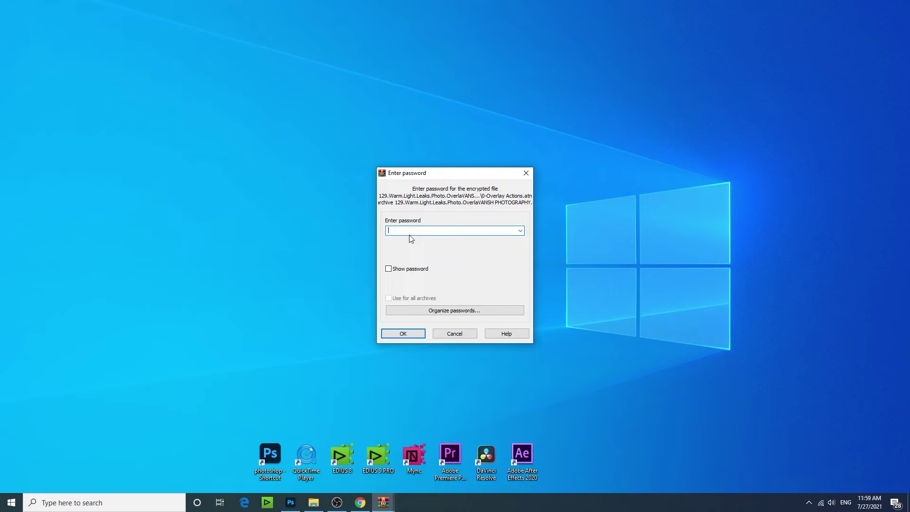
key(Return)
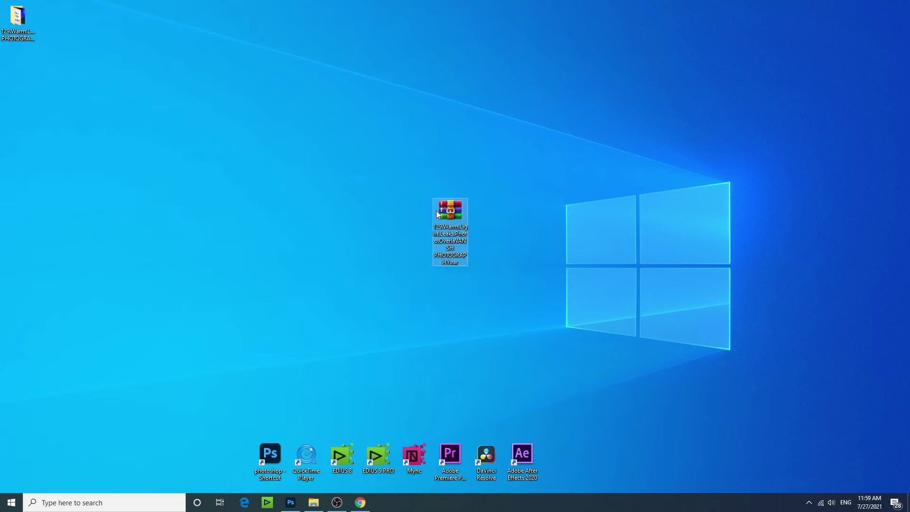
Move the extracted light-leaks folder beside the archive, open it and browse its overlays
drag(17, 19, 493, 212)
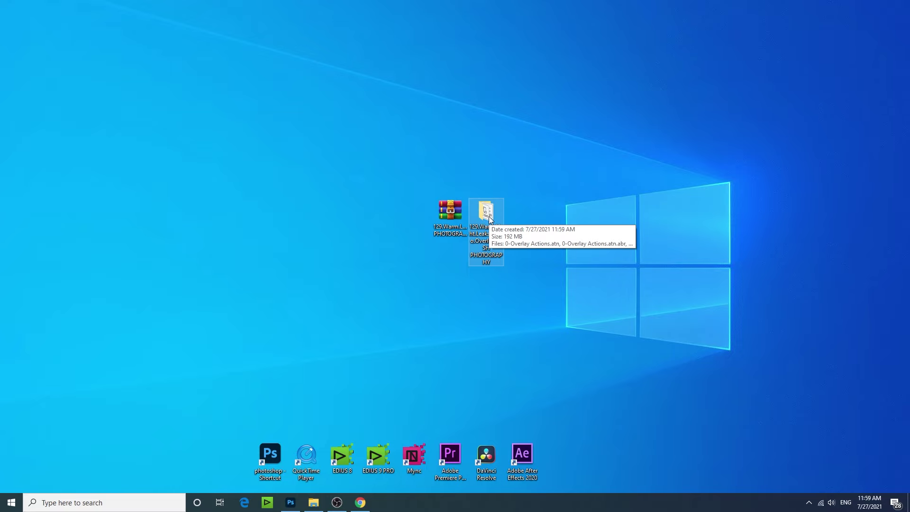
double_click(490, 219)
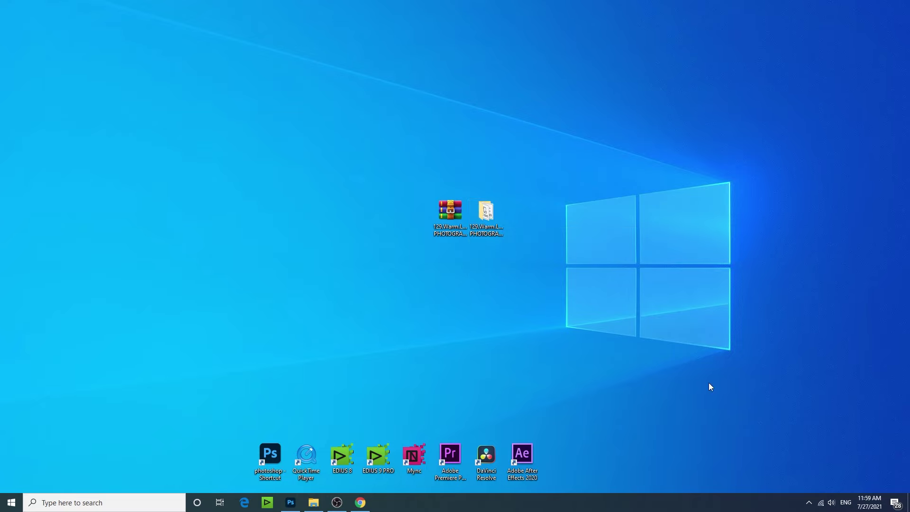
scroll(481, 332, down, 2)
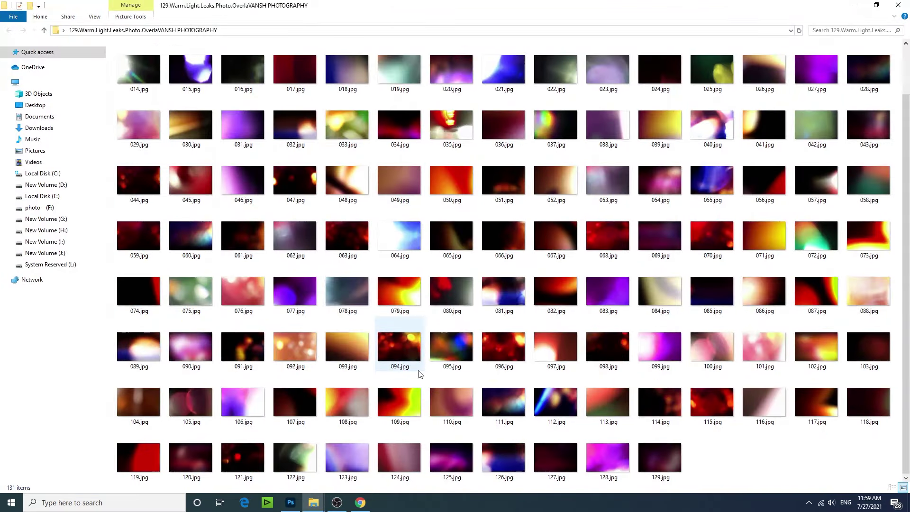
click(658, 448)
scroll(541, 310, up, 2)
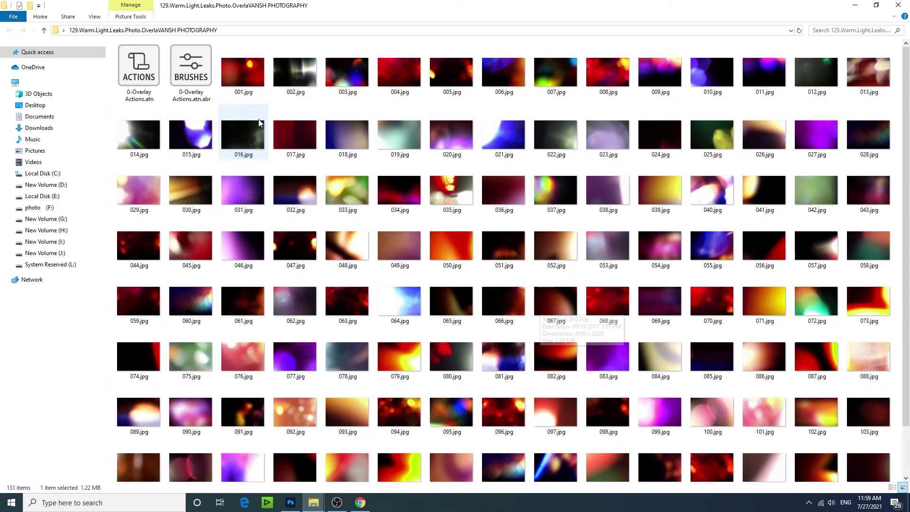
Preview light leaks 001, 064, 093 and purple 083, then return to Photoshop
click(243, 72)
key(shift+End)
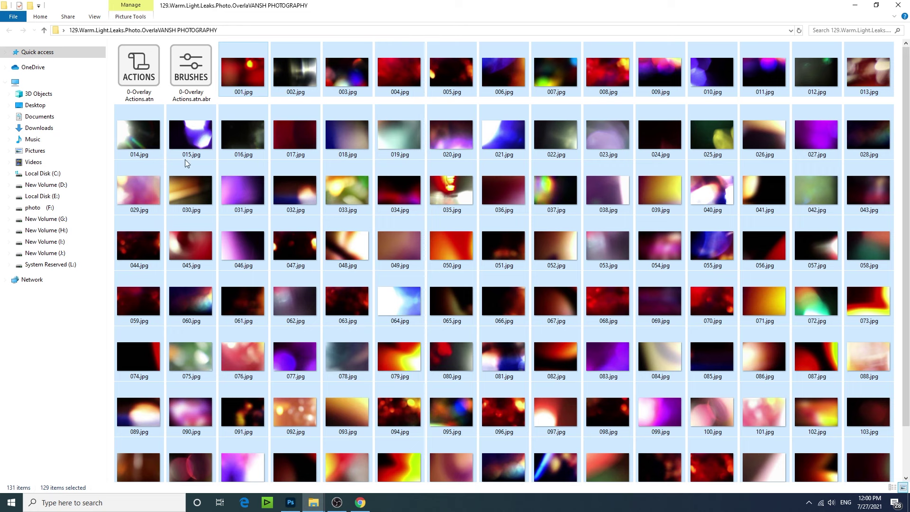
click(254, 79)
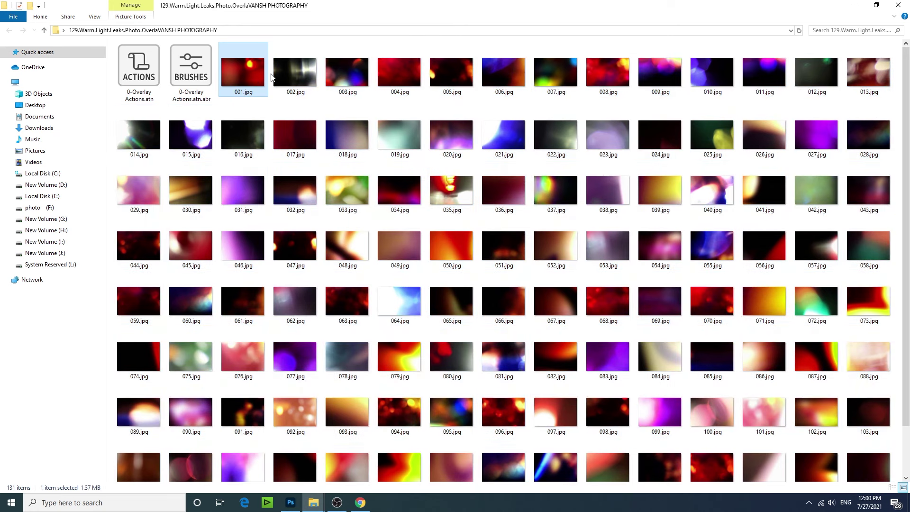
click(398, 301)
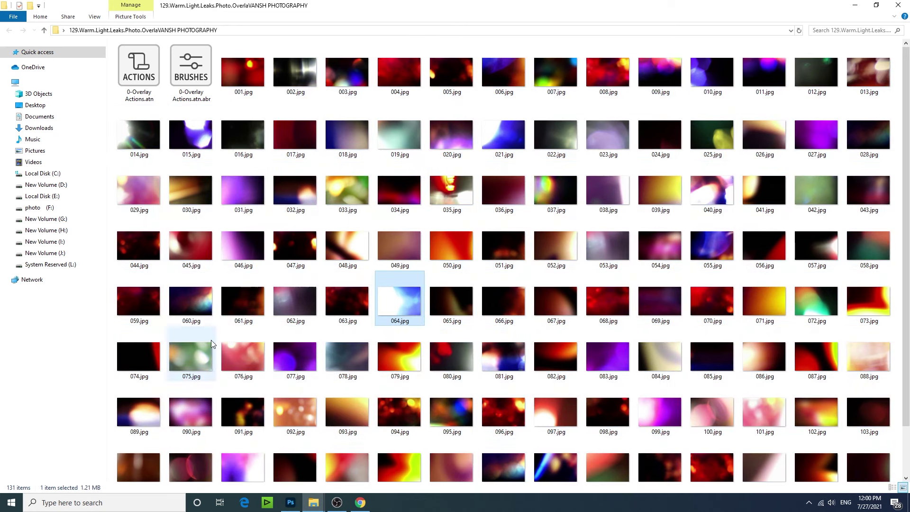
click(359, 419)
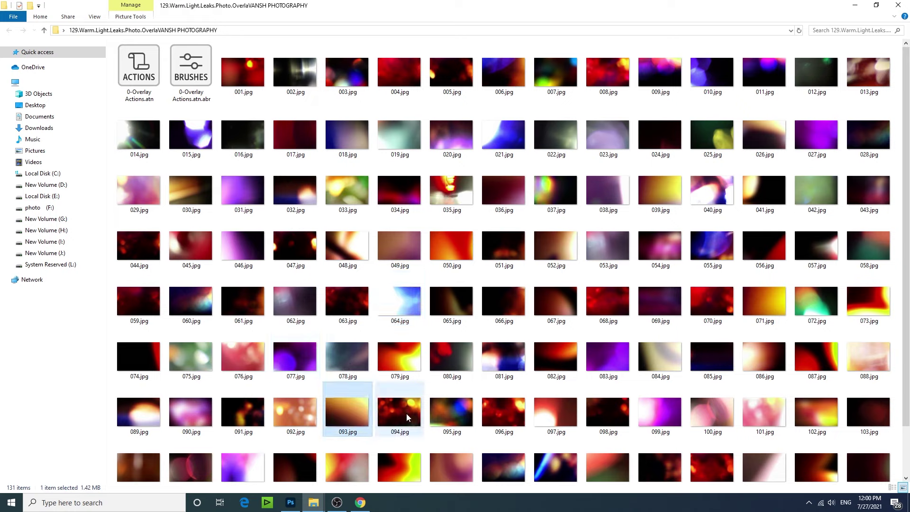
click(607, 359)
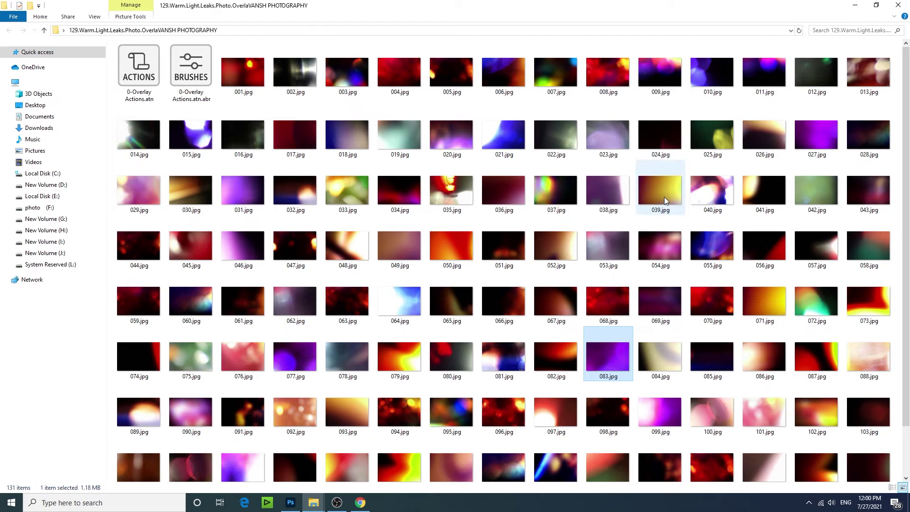
click(290, 504)
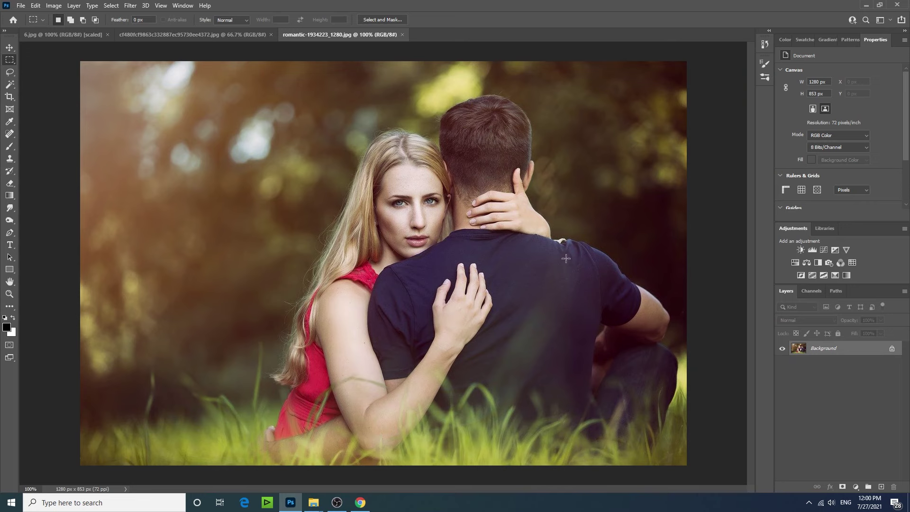
Compare the bag-carrying and 6.jpg couple photos, ending on the bag photo
click(216, 34)
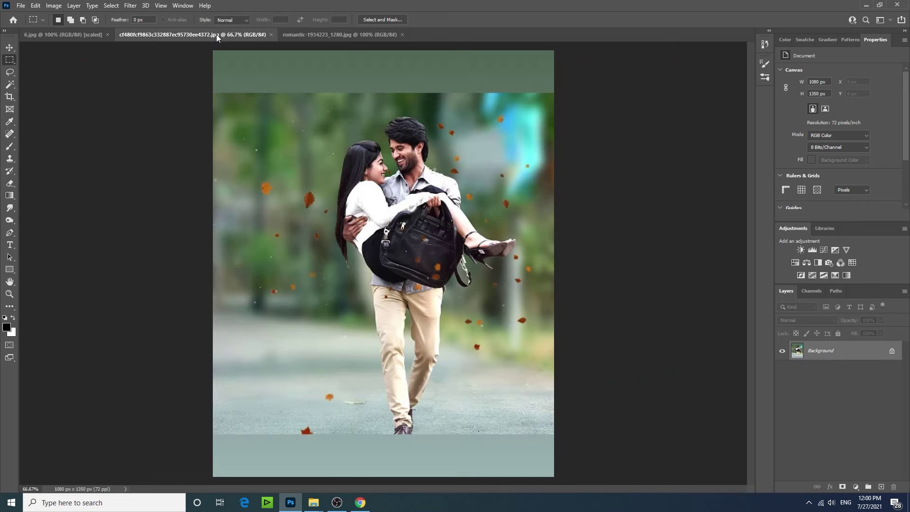
click(84, 35)
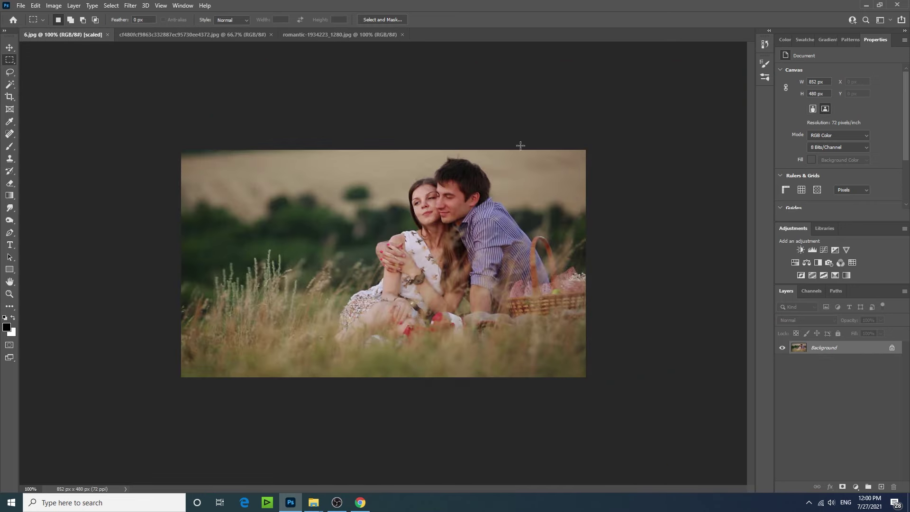
click(216, 36)
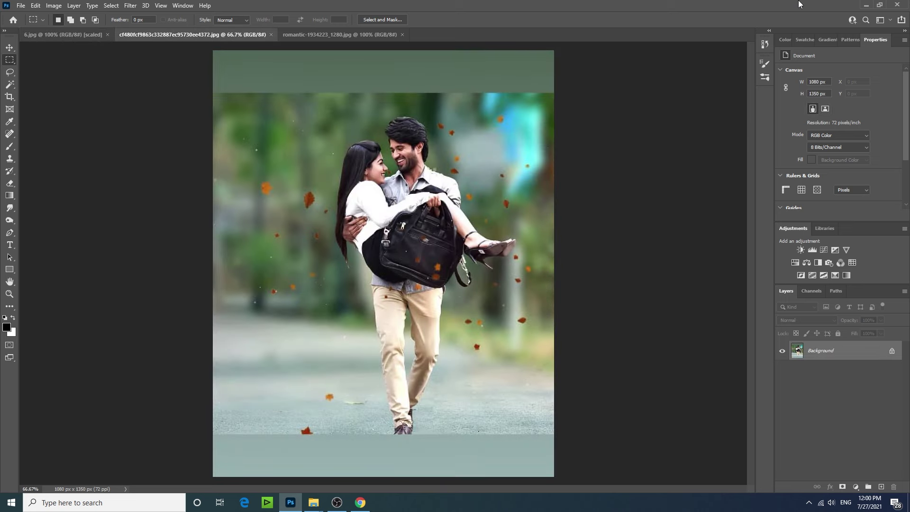
mouse_move(313, 503)
click(373, 471)
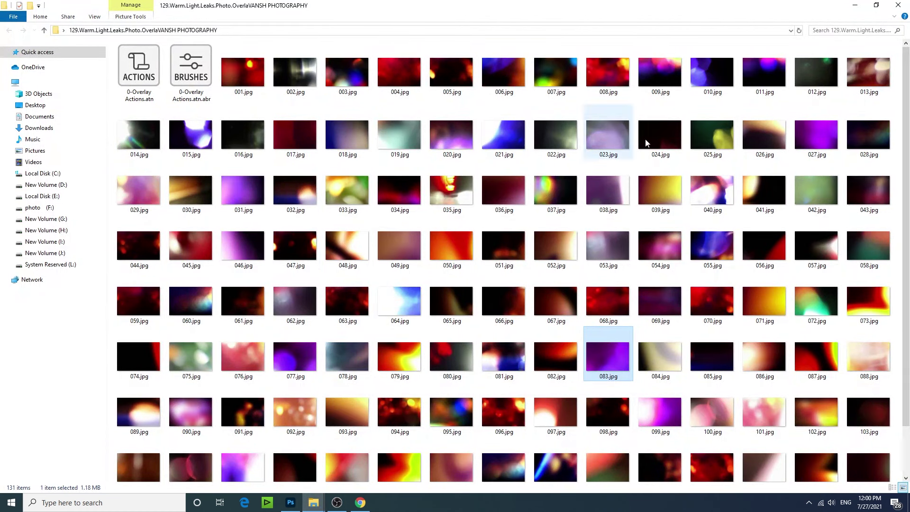
Place the purple 077 light leak on the bag-carrying couple photo, scaled to fill the canvas
drag(295, 357, 334, 466)
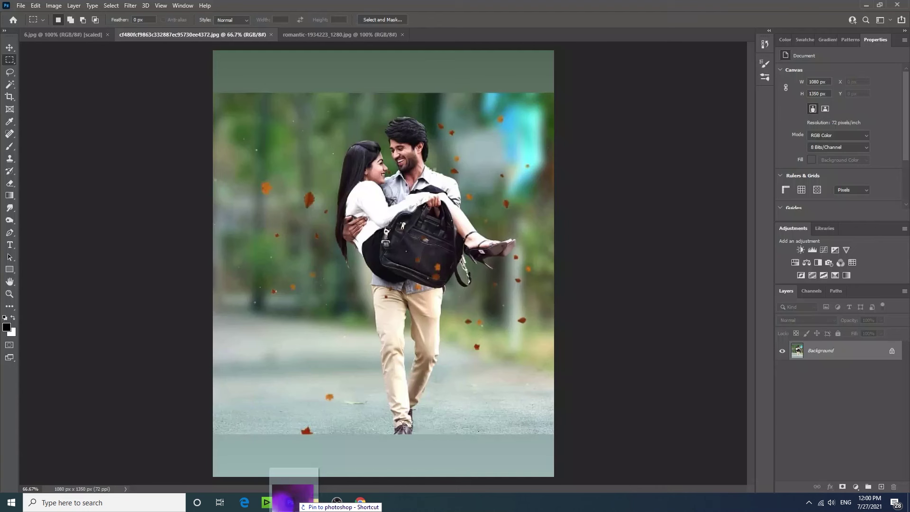
drag(334, 466, 424, 266)
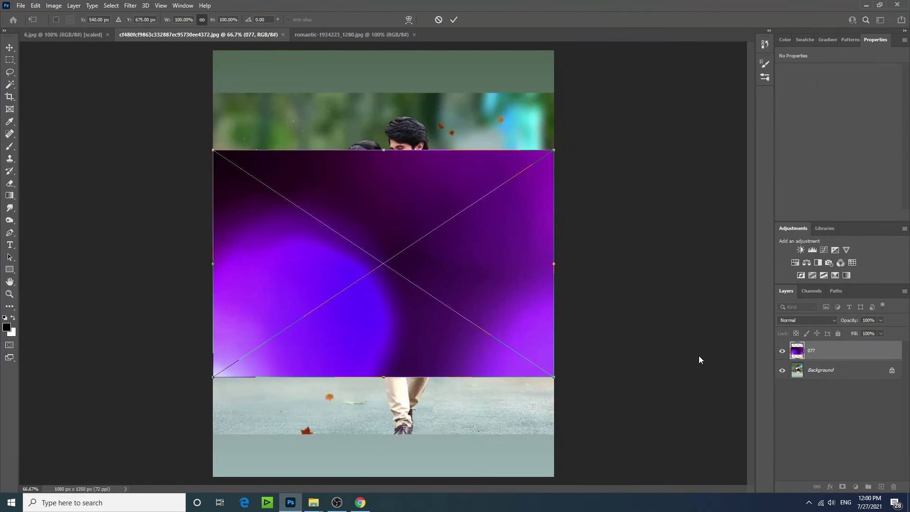
drag(385, 150, 384, 50)
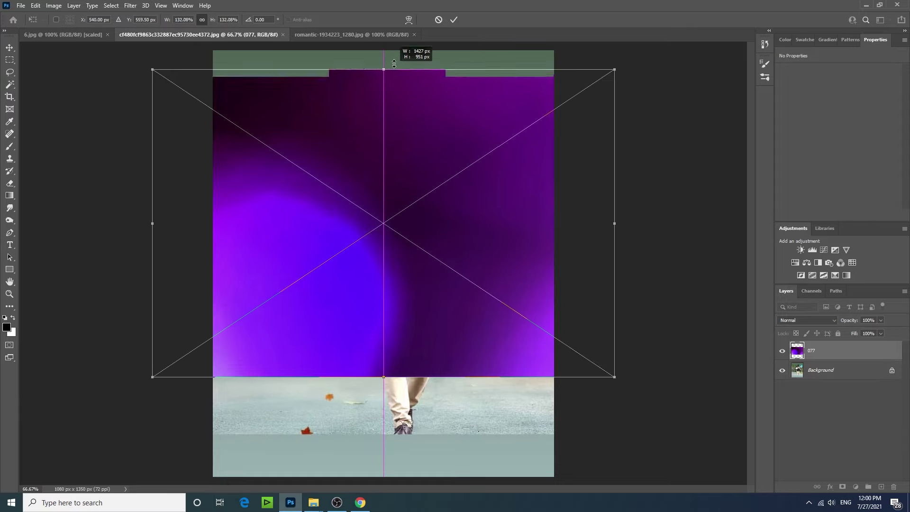
drag(384, 377, 394, 489)
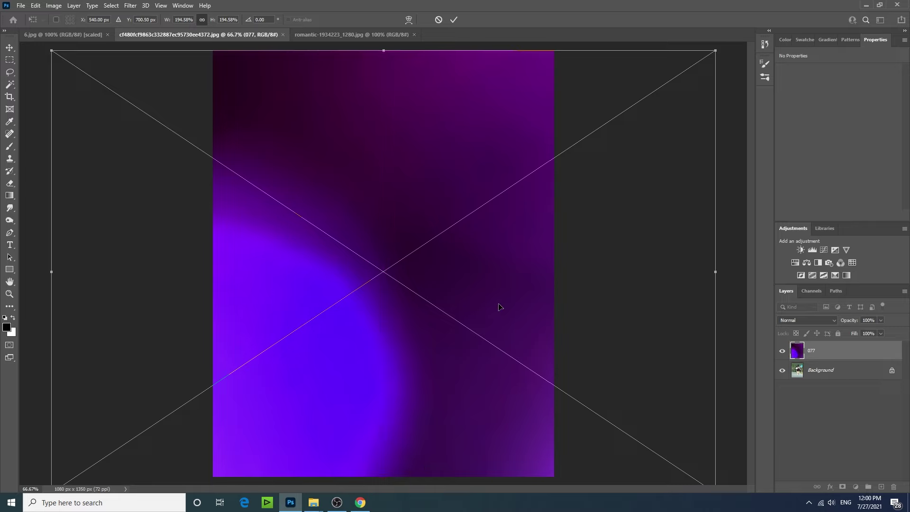
key(Return)
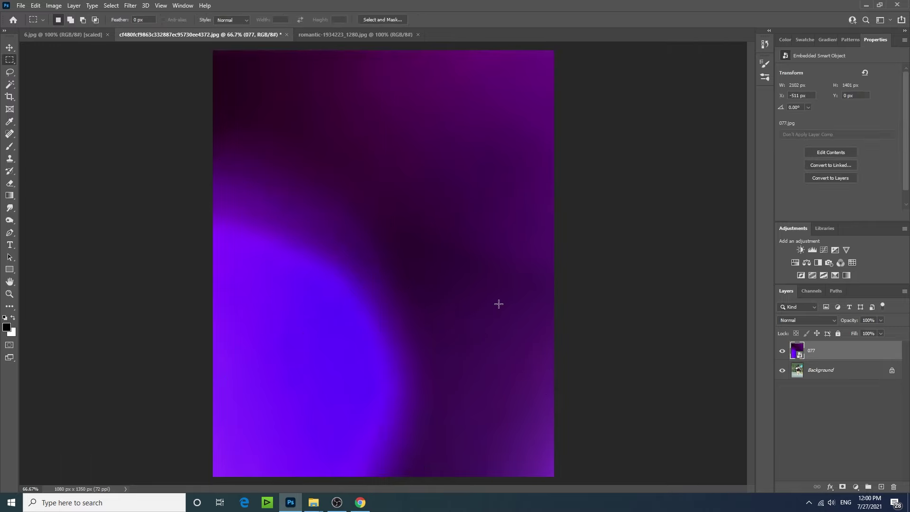
Set the 077 layer to Color blend mode and zoom to check the purple tint
click(835, 321)
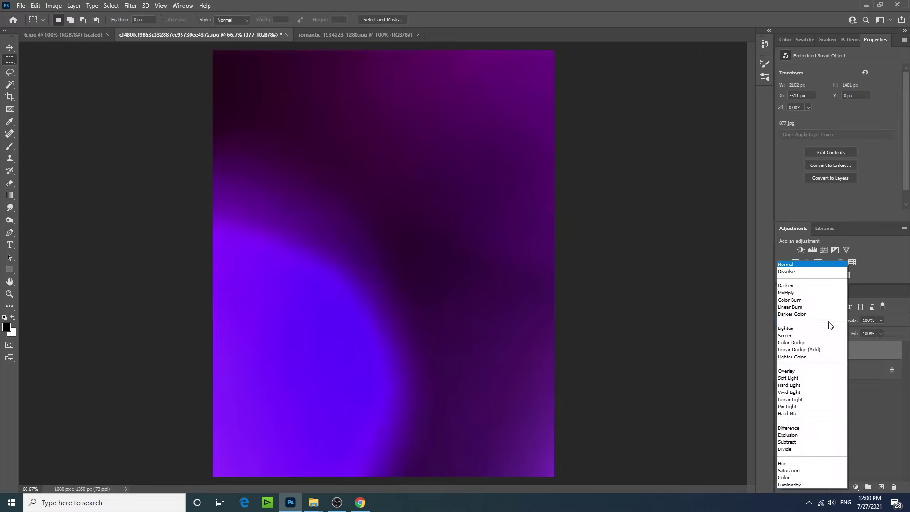
click(792, 478)
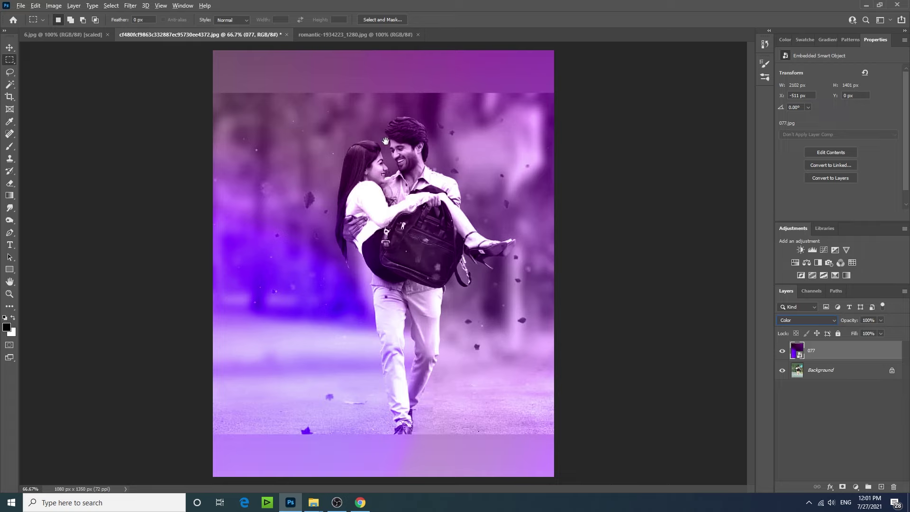
alt+click(385, 141)
alt+click(385, 177)
ctrl+click(393, 232)
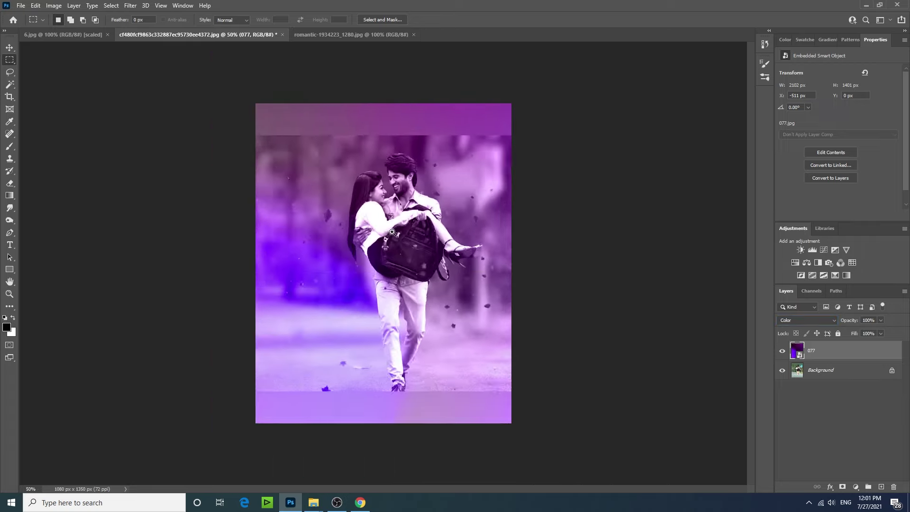
ctrl+click(392, 231)
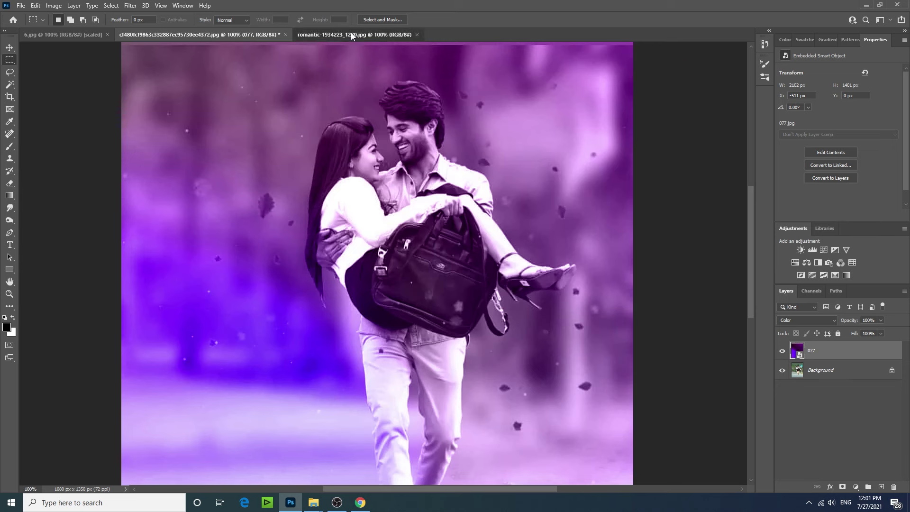
click(352, 35)
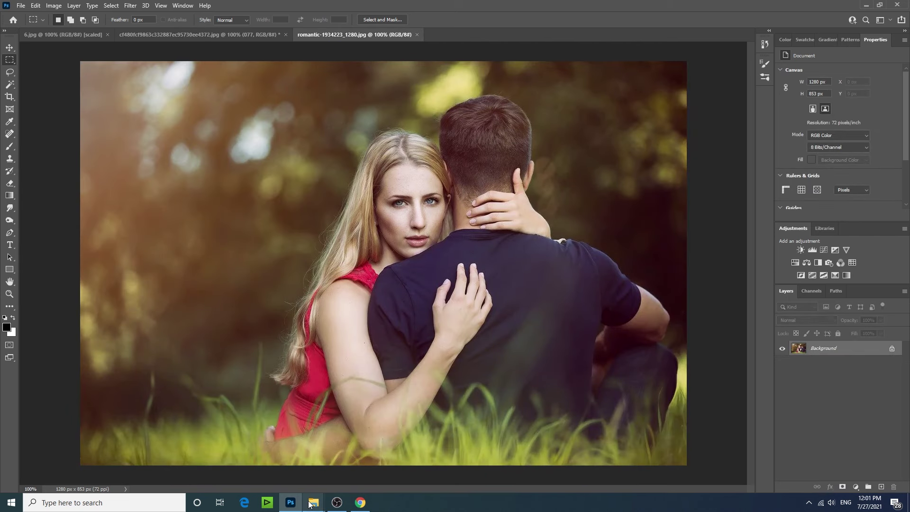
Place the red 070 light leak on the romantic-1934223 photo, scaled to cover the canvas
mouse_move(313, 503)
click(382, 465)
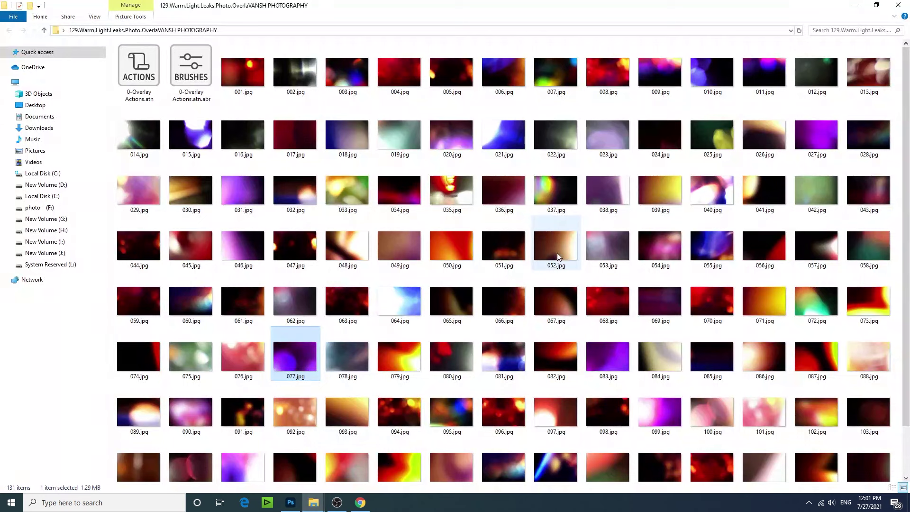
mouse_move(716, 303)
mouse_down()
mouse_move(347, 452)
mouse_move(291, 502)
mouse_move(362, 265)
mouse_up()
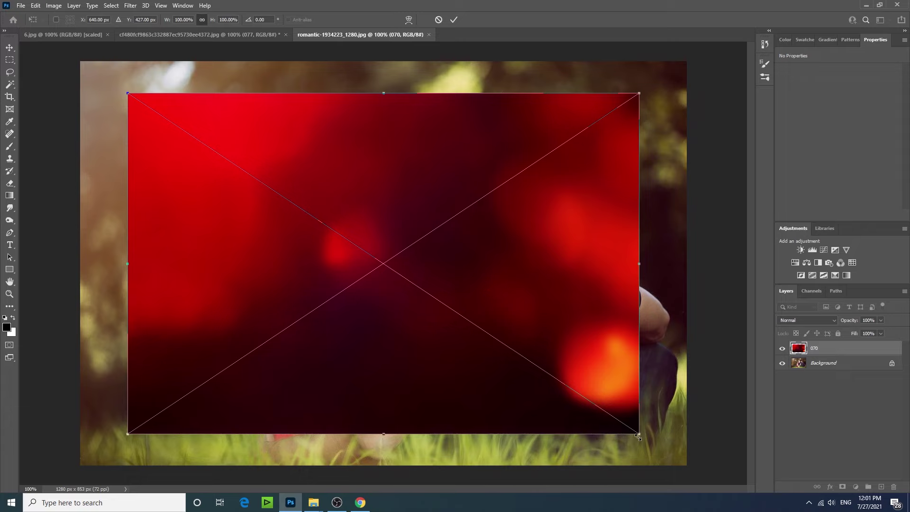
drag(637, 441, 710, 490)
drag(128, 94, 72, 56)
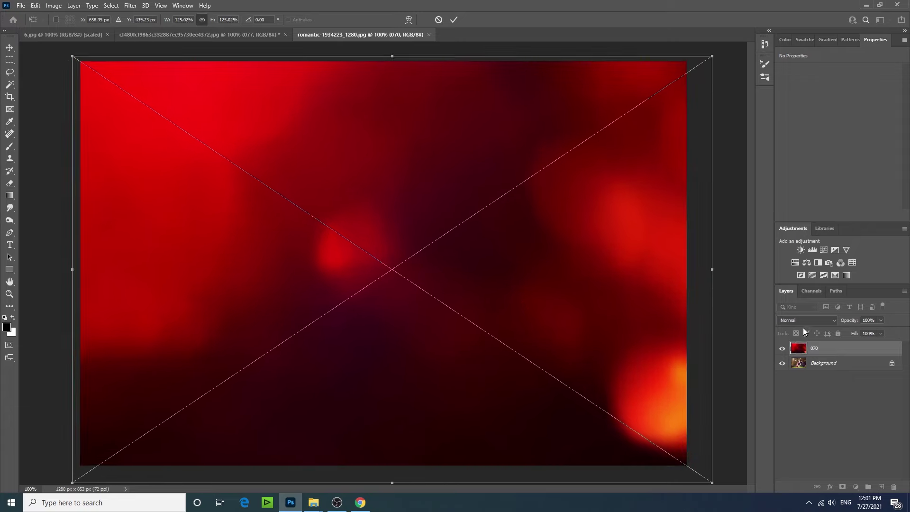
key(Return)
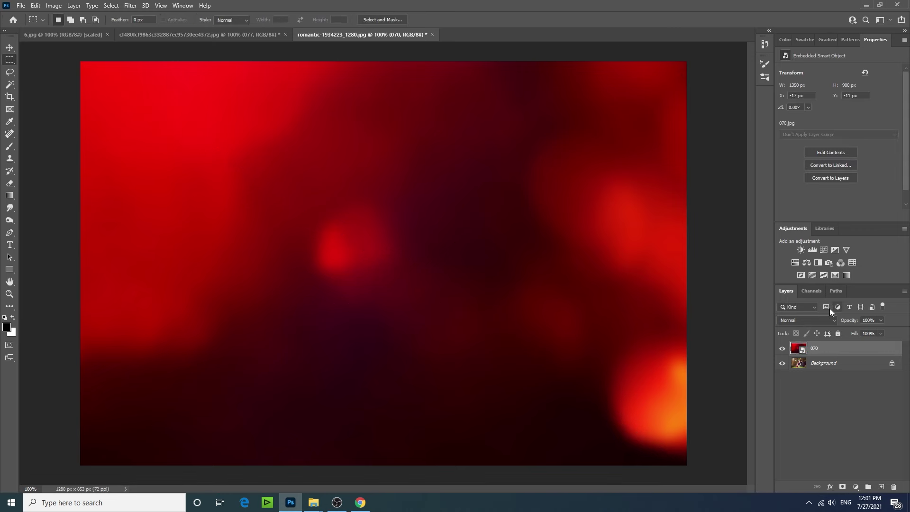
Set the 070 layer to Color blend and toggle its visibility to compare before and after
click(830, 319)
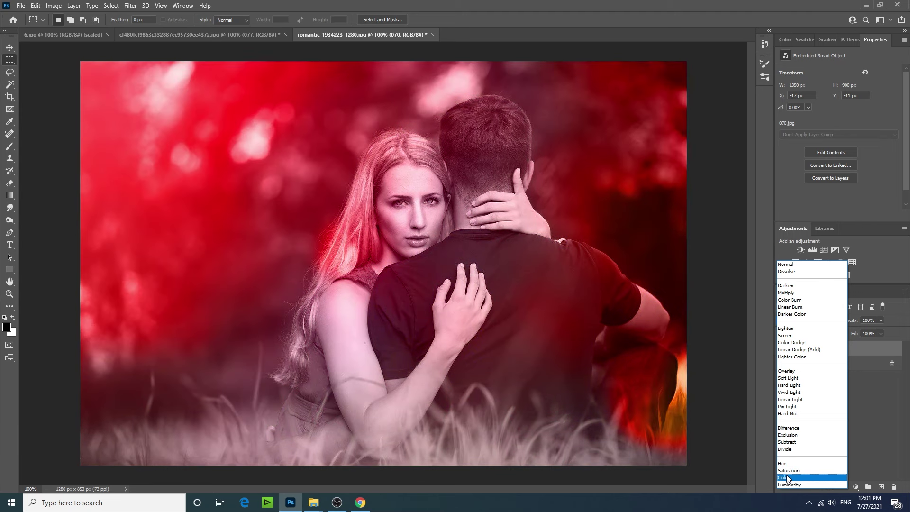
click(788, 479)
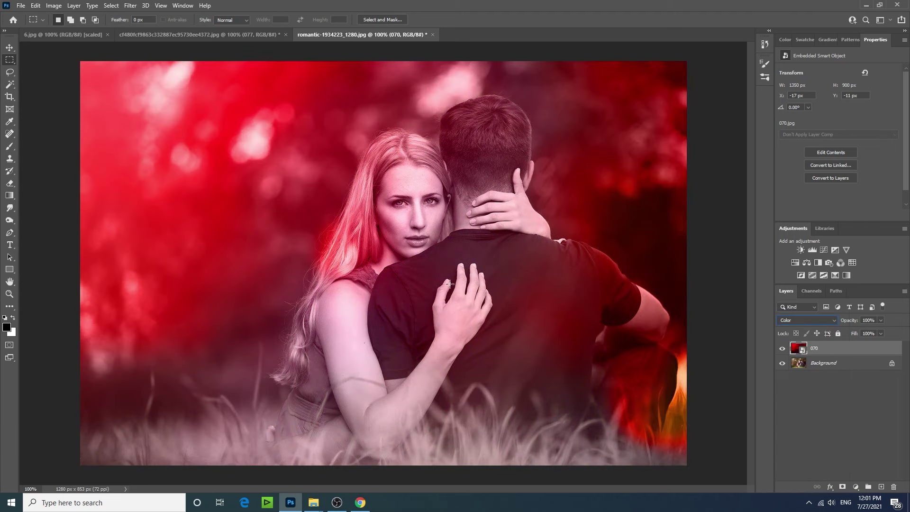
click(783, 349)
click(783, 349)
click(783, 350)
click(783, 349)
click(782, 349)
click(783, 350)
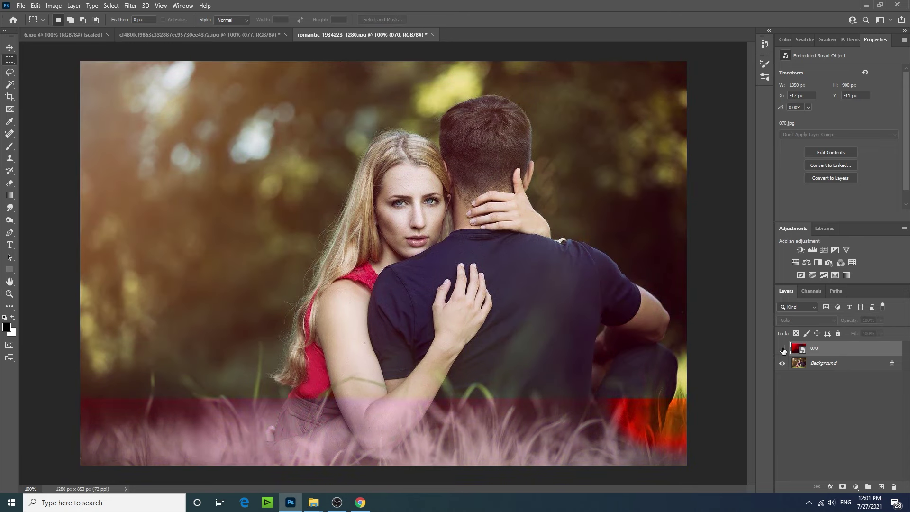
click(783, 349)
click(783, 350)
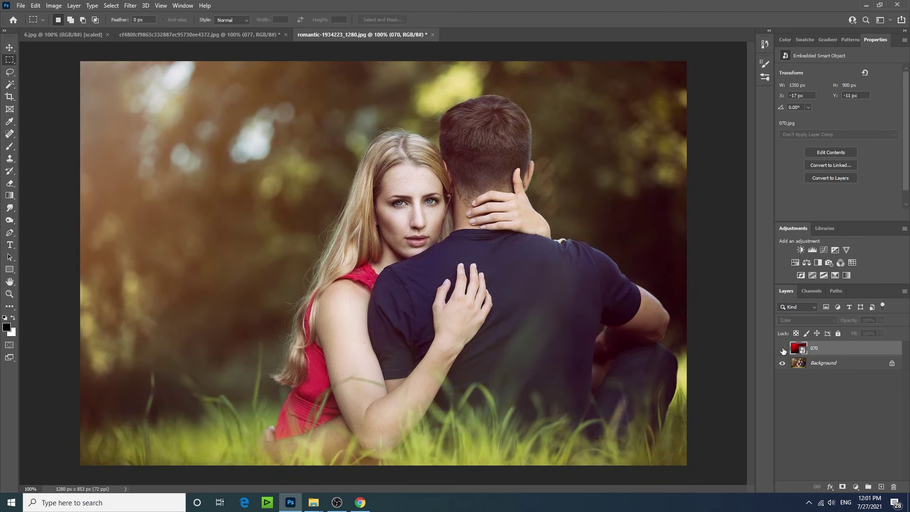
click(782, 349)
click(783, 350)
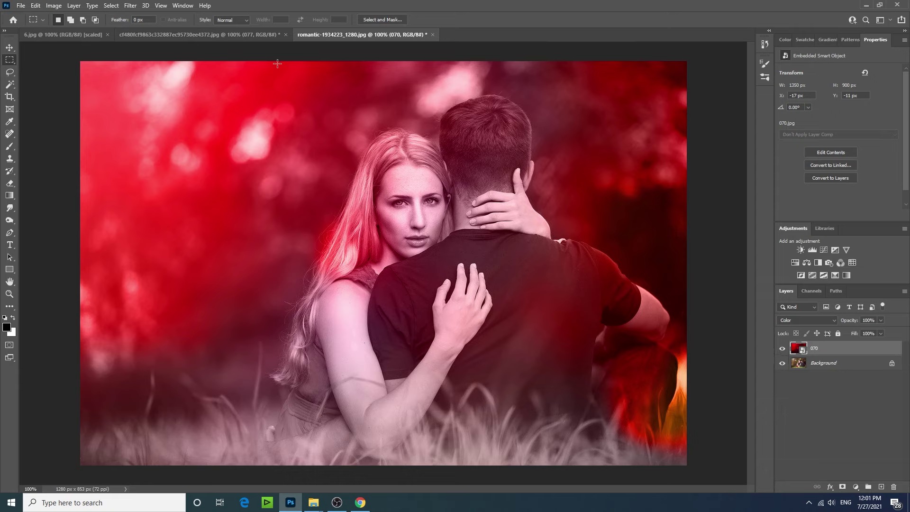
click(237, 32)
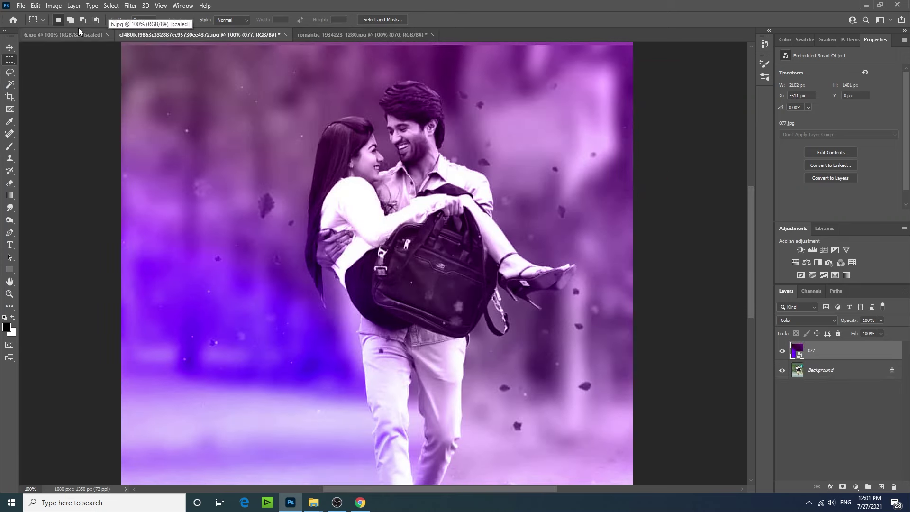
click(65, 38)
mouse_move(314, 503)
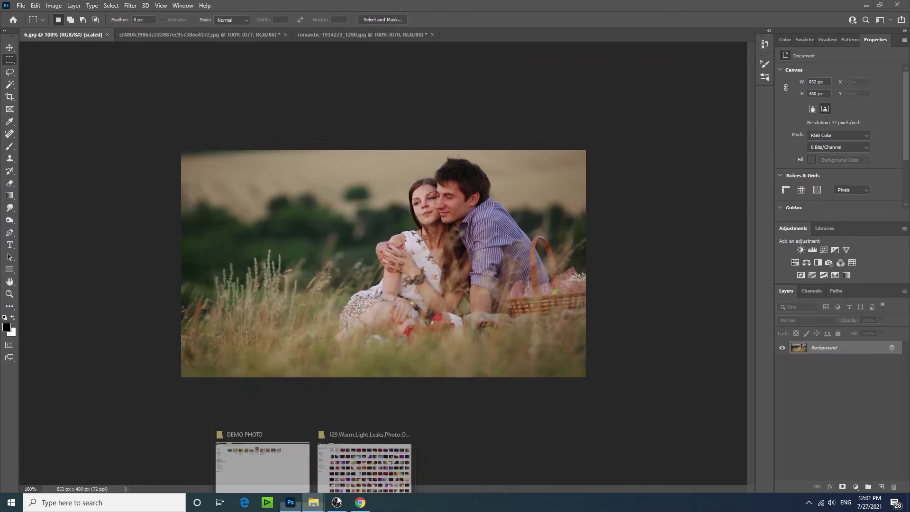
Drag the orange 092 light leak from the light-leaks folder into the 6.jpg photo
click(364, 462)
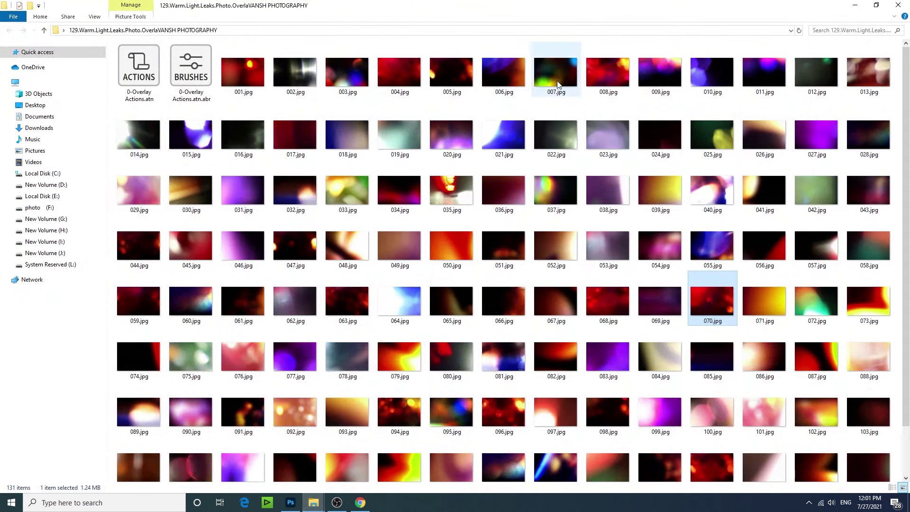
click(611, 73)
drag(612, 74, 520, 302)
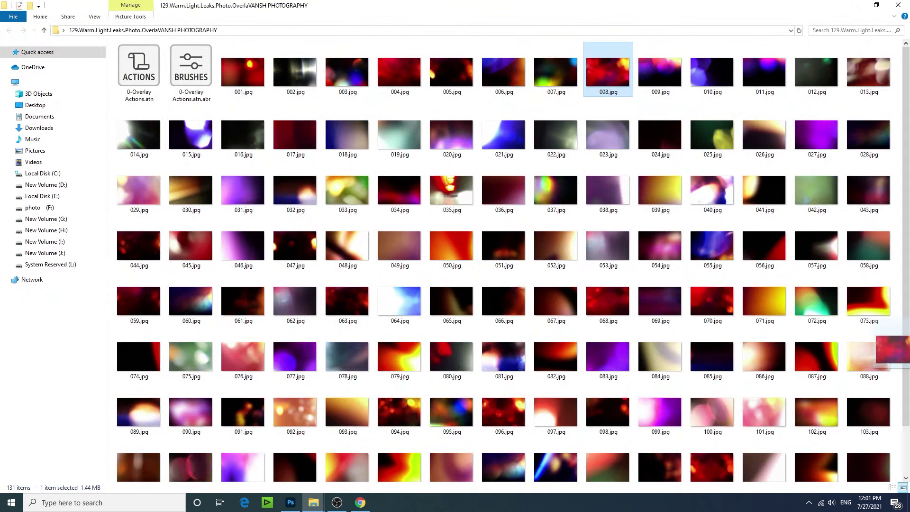
scroll(176, 289, down, 2)
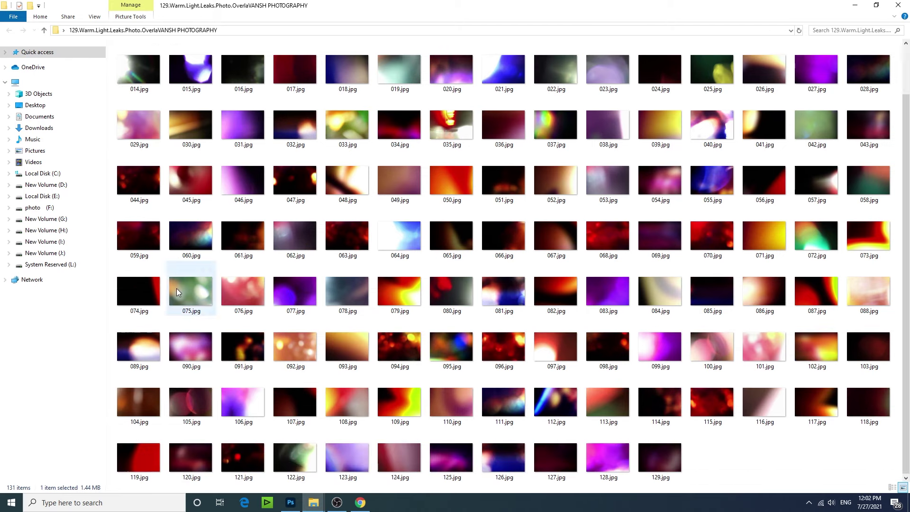
click(357, 396)
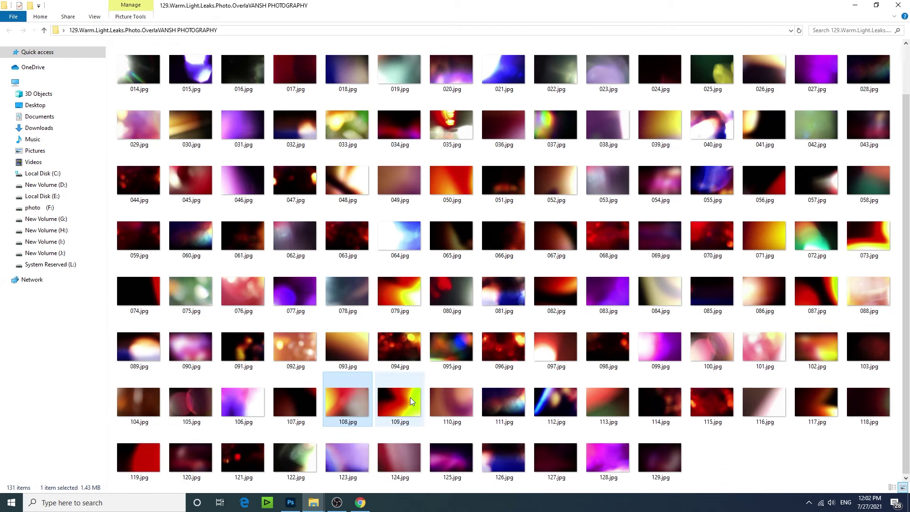
mouse_move(295, 346)
mouse_down()
mouse_move(370, 495)
mouse_move(399, 243)
mouse_up()
Scale the orange 092 light leak to cover the whole 6.jpg canvas
mouse_move(554, 378)
mouse_down()
mouse_move(618, 398)
mouse_move(607, 412)
mouse_up()
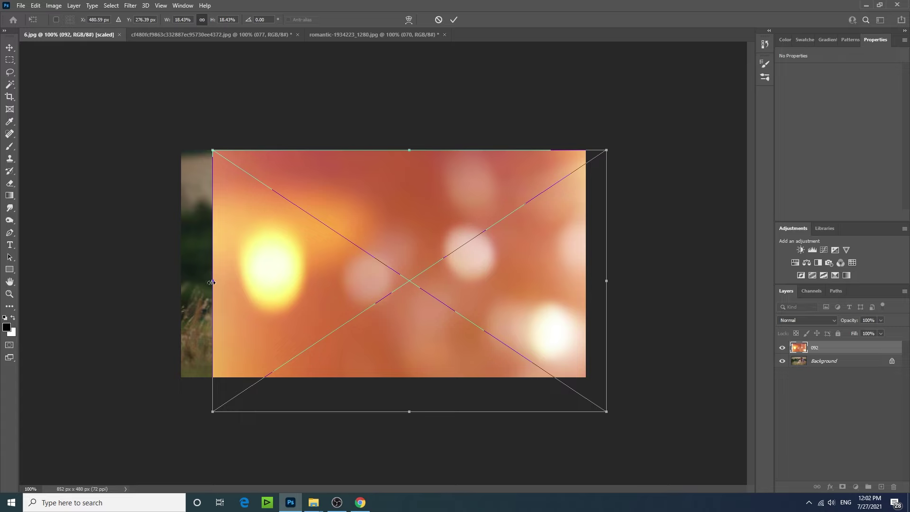
drag(212, 283, 170, 281)
key(Return)
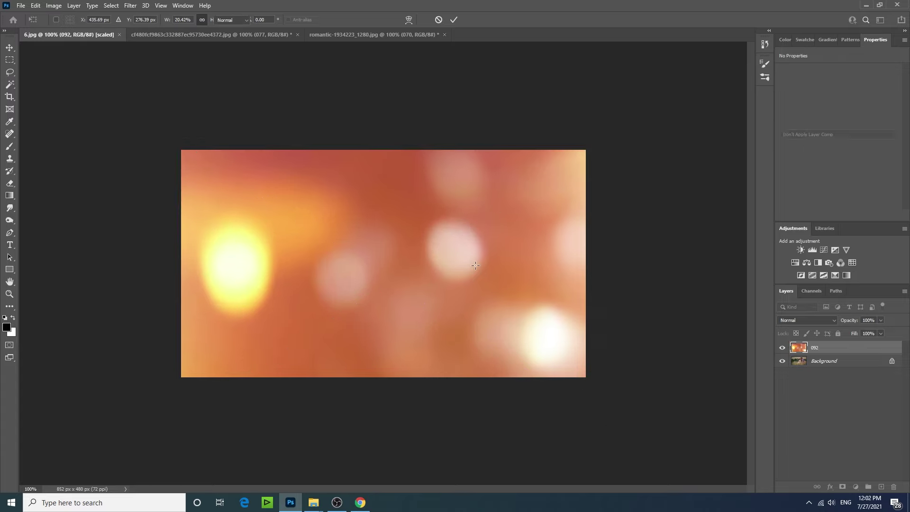
Set the 092 layer to Color blend and toggle its visibility to compare
click(832, 320)
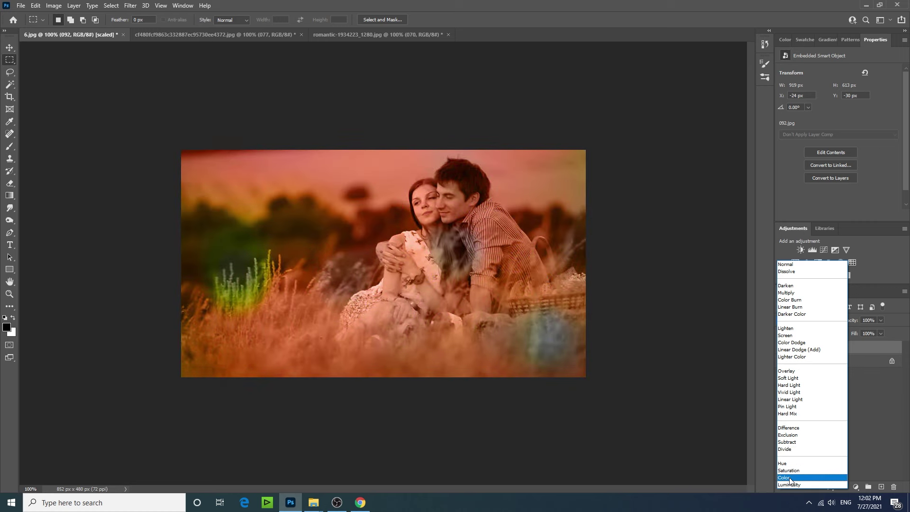
click(790, 479)
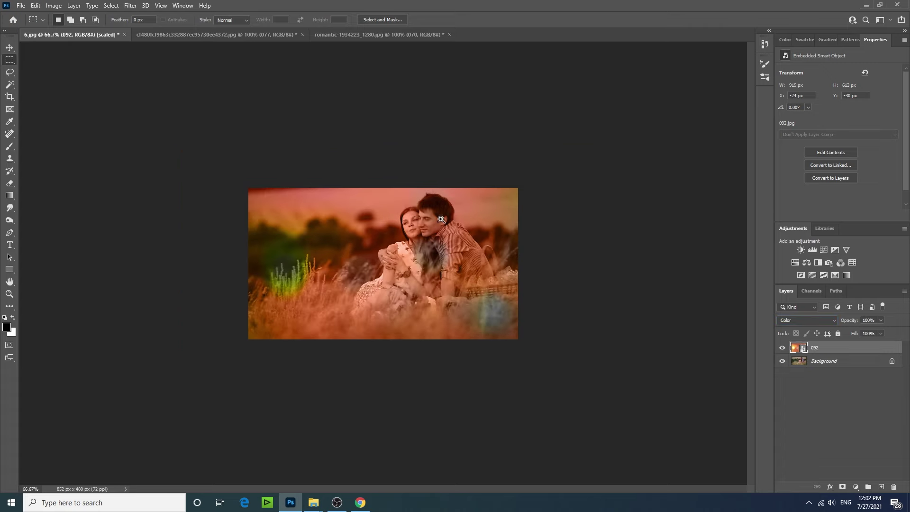
scroll(433, 223, up, 1)
scroll(390, 218, down, 1)
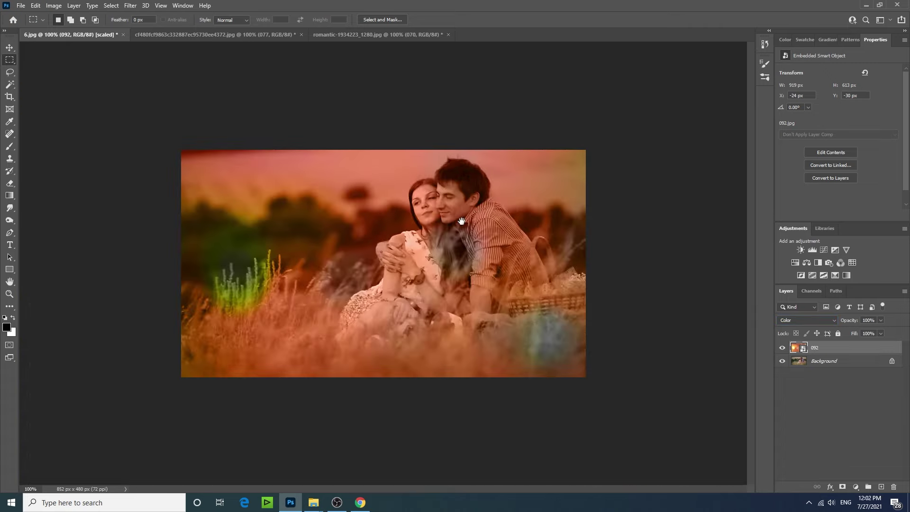
click(783, 347)
click(783, 349)
Open the 13a29c5f smiling couple photo from DEMO PHOTO in Photoshop and select the 054 light leak
mouse_move(314, 502)
click(269, 465)
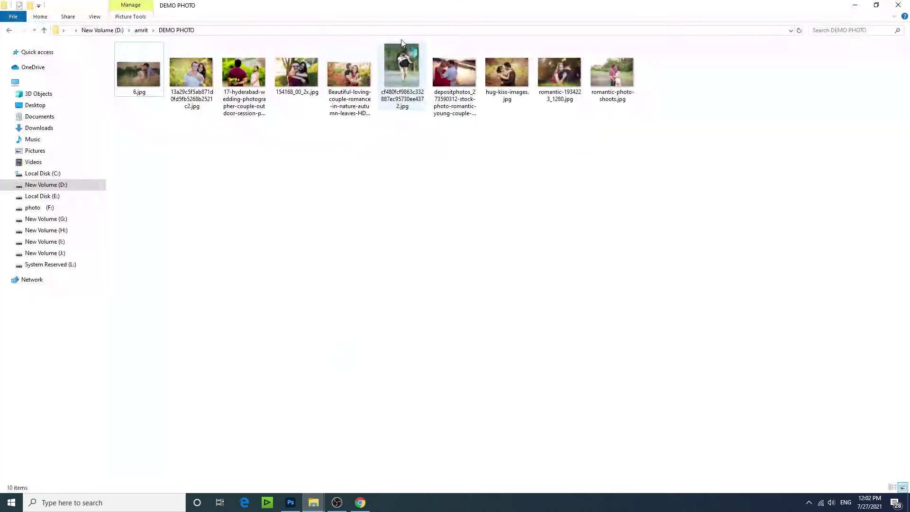
click(142, 75)
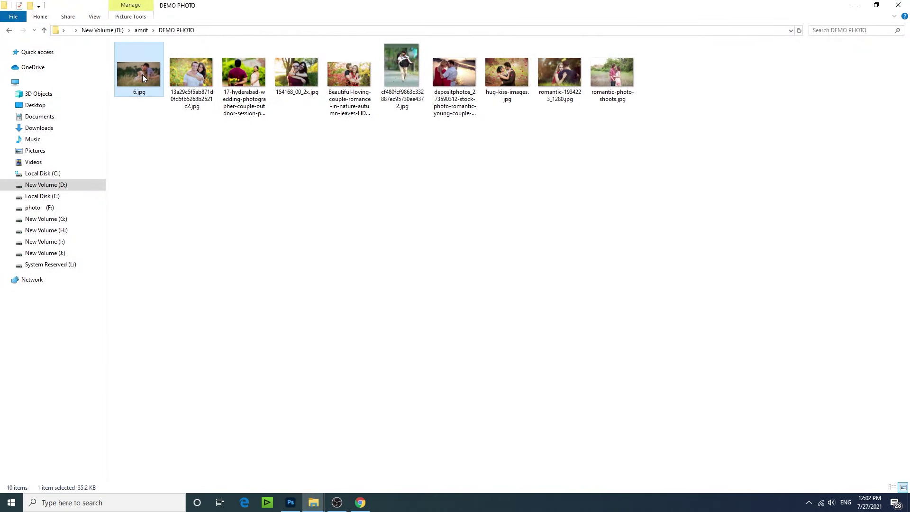
click(195, 80)
mouse_move(184, 63)
mouse_down()
mouse_move(339, 287)
mouse_move(510, 87)
mouse_move(536, 33)
mouse_up()
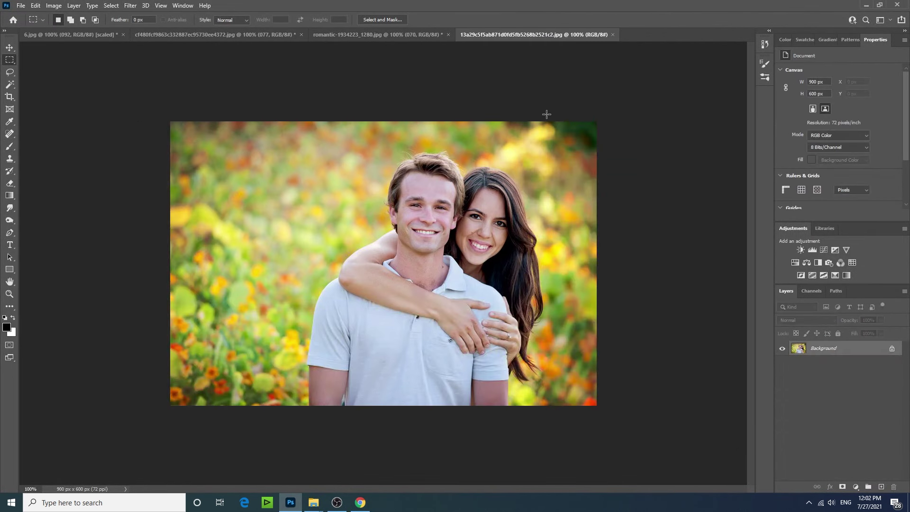
mouse_move(313, 503)
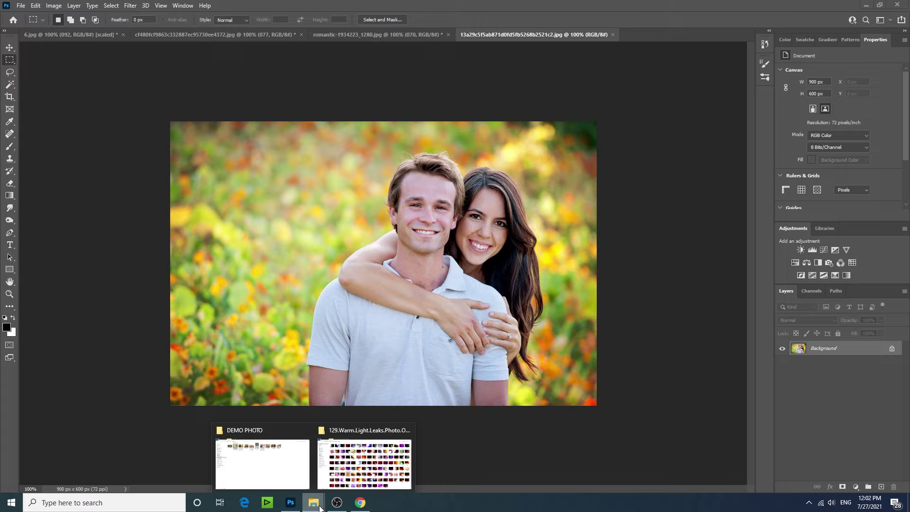
click(370, 461)
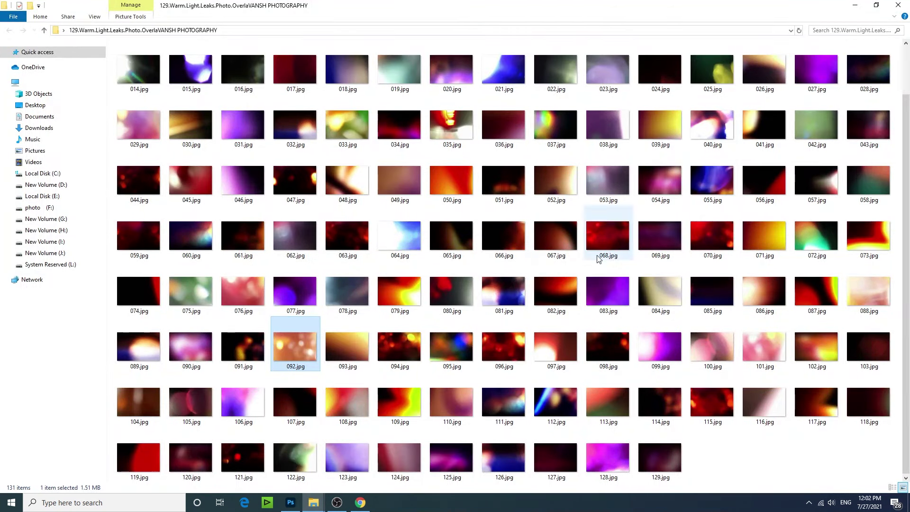
click(664, 179)
Place the pink 054 light leak over the 13a29c5f couple photo in Color blend mode
mouse_move(662, 172)
mouse_down()
mouse_move(370, 313)
mouse_move(377, 270)
mouse_up()
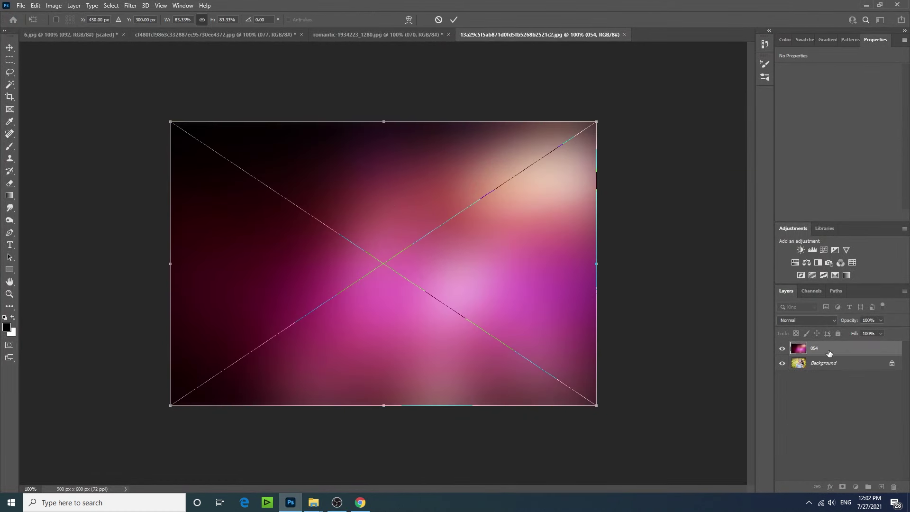
key(Return)
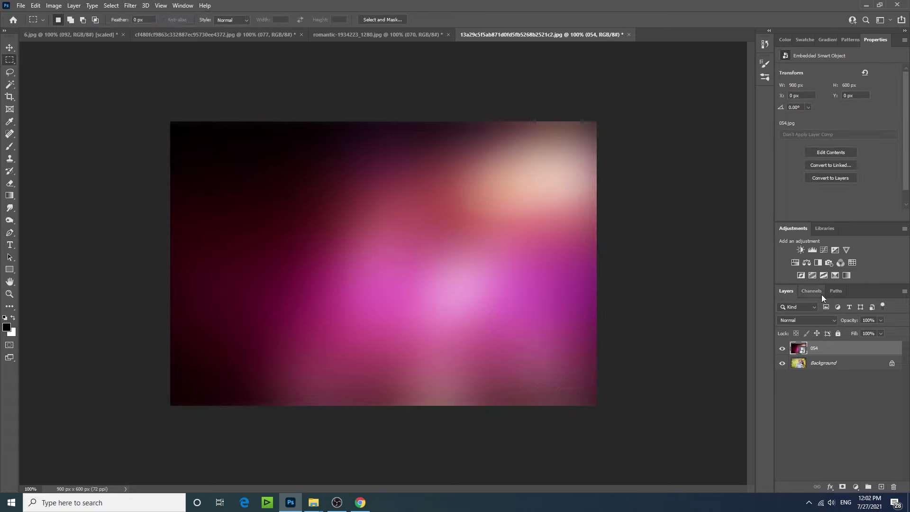
click(836, 321)
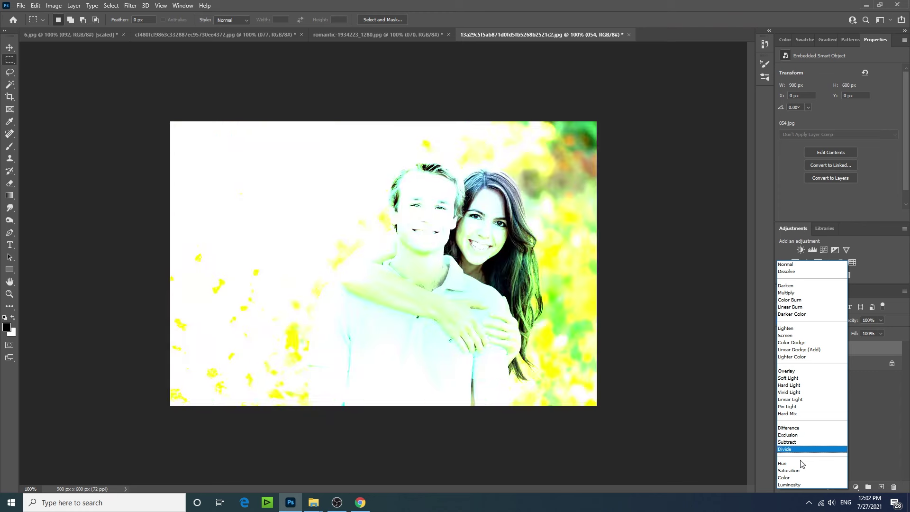
click(796, 477)
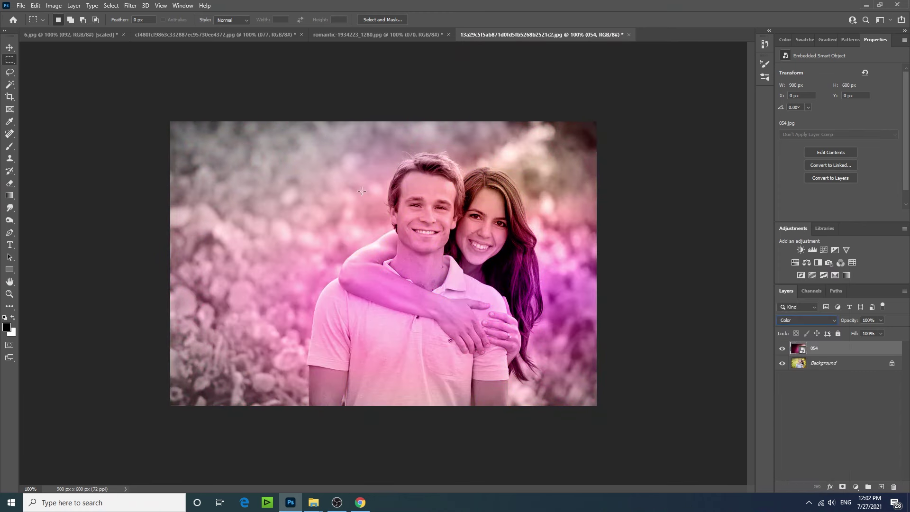
drag(197, 162, 571, 355)
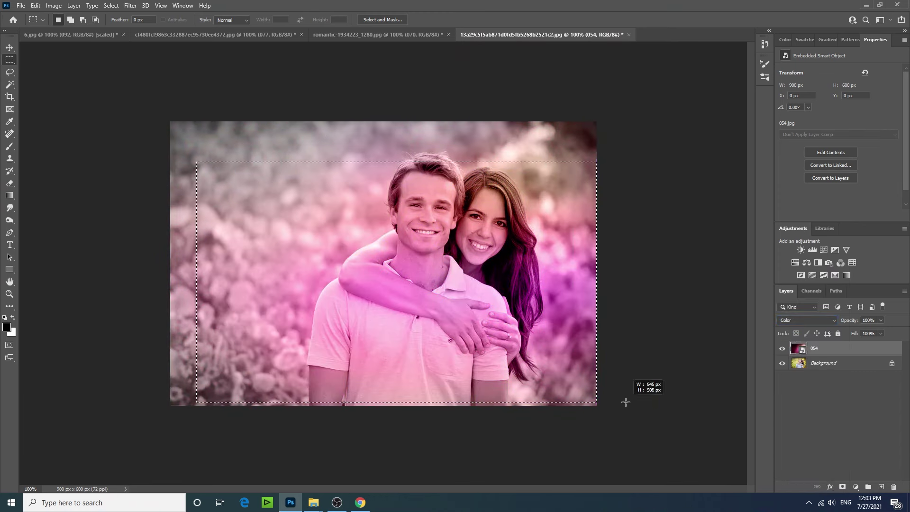
key(ctrl+d)
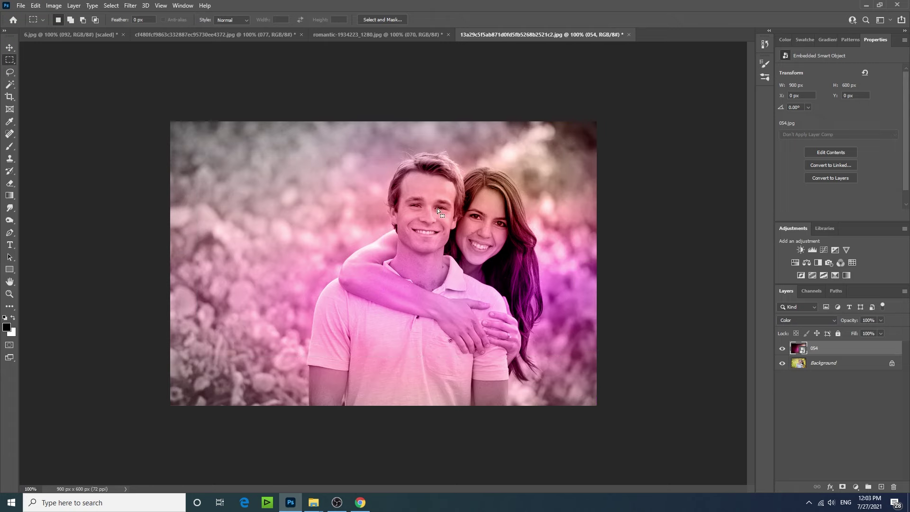
Switch the 054 layer's blend mode to Hue for a pink tint
click(835, 319)
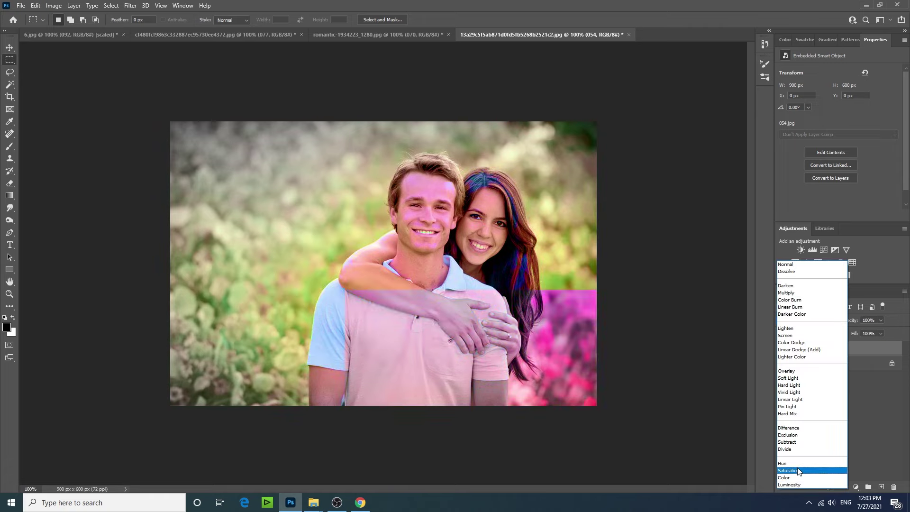
click(793, 463)
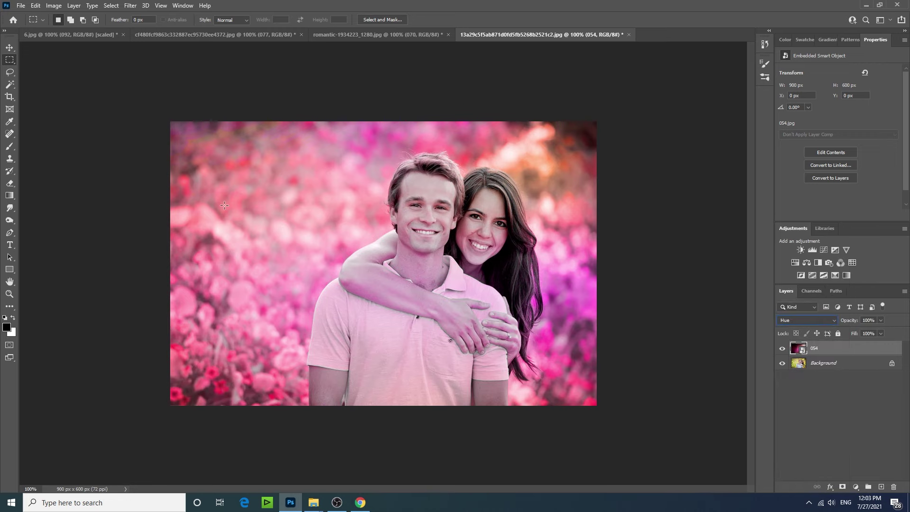
drag(190, 162, 561, 377)
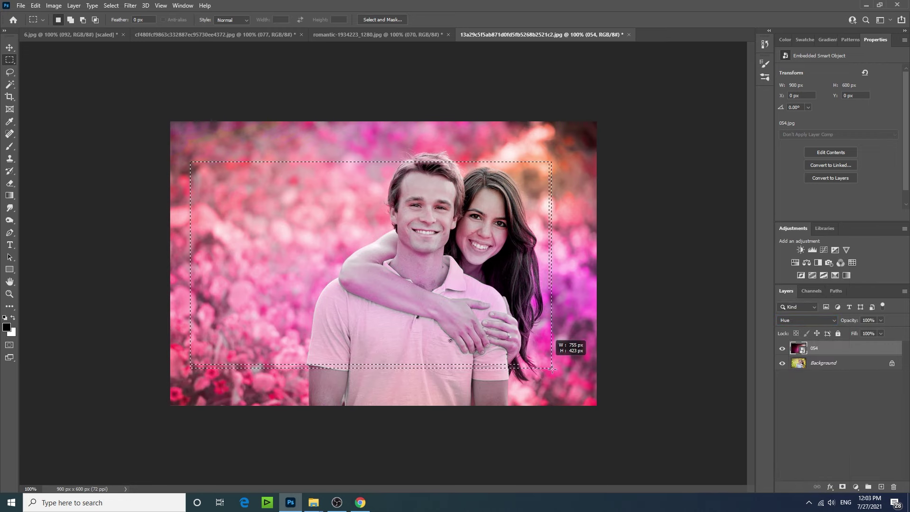
right_click(279, 203)
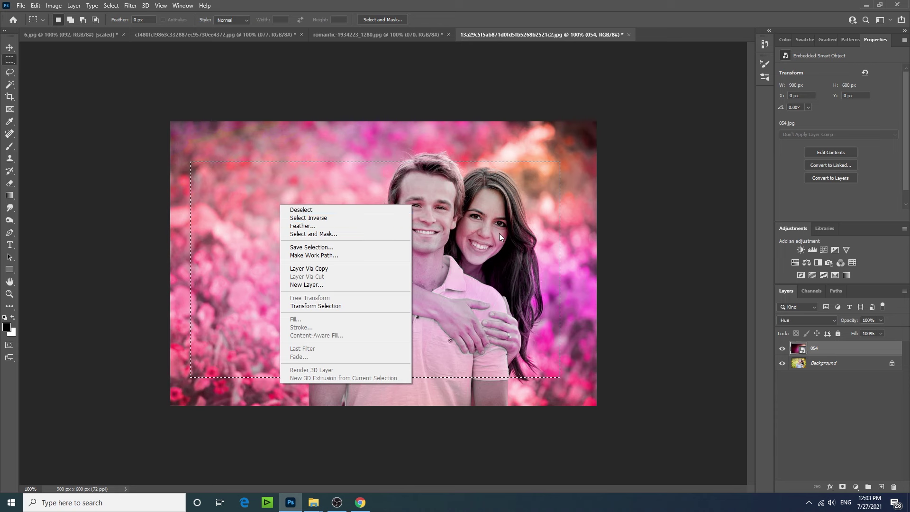
key(Escape)
key(ctrl+d)
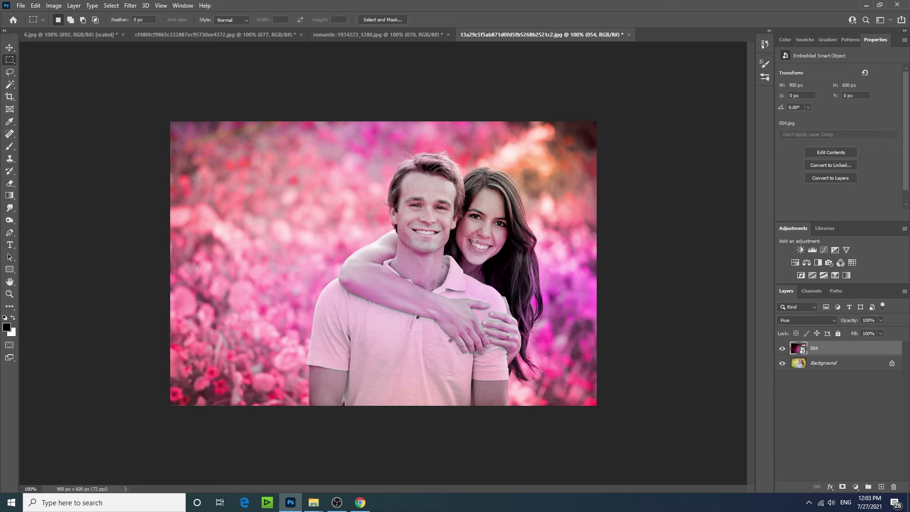
click(291, 503)
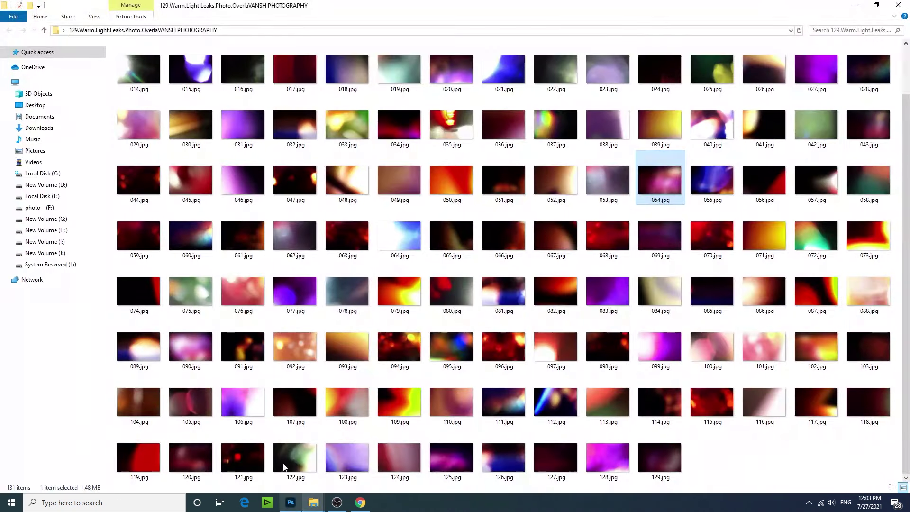
Open the 17-hyderabad wedding couple photo from DEMO PHOTO as a new Photoshop document
click(130, 178)
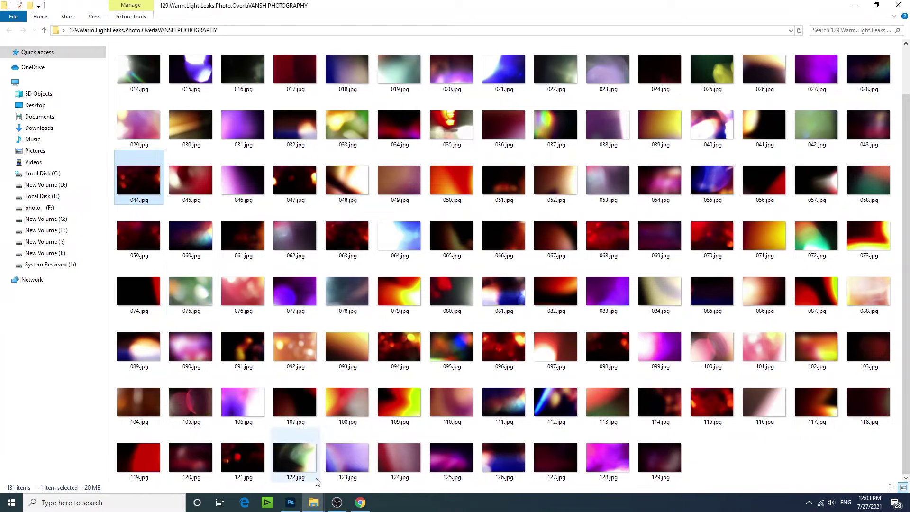
mouse_move(313, 503)
click(248, 451)
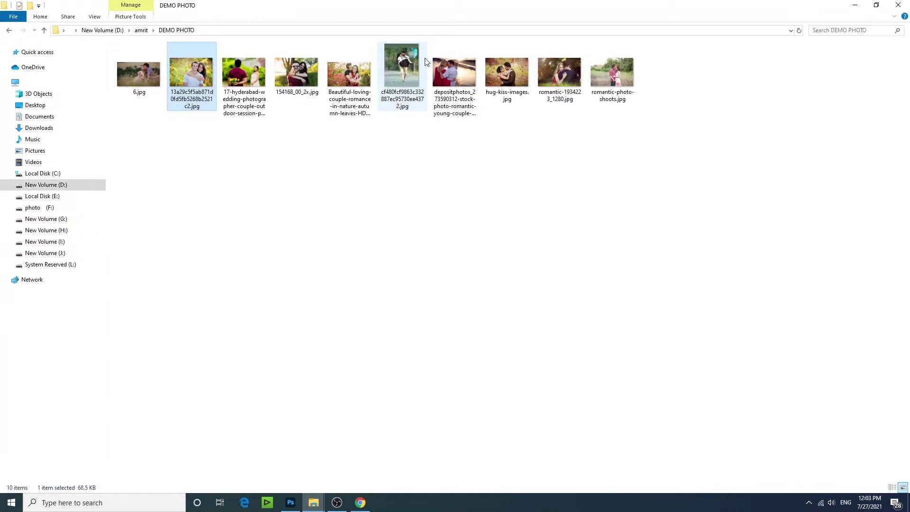
click(456, 68)
click(507, 70)
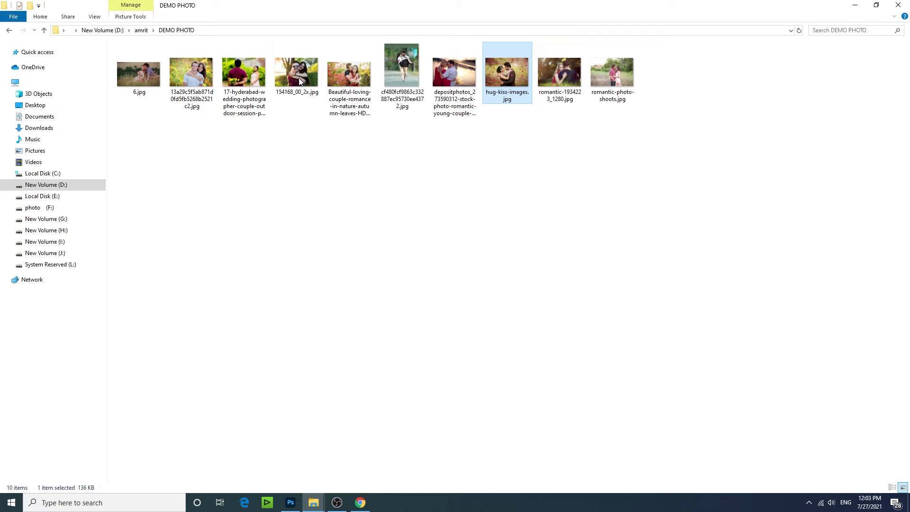
drag(243, 72, 328, 493)
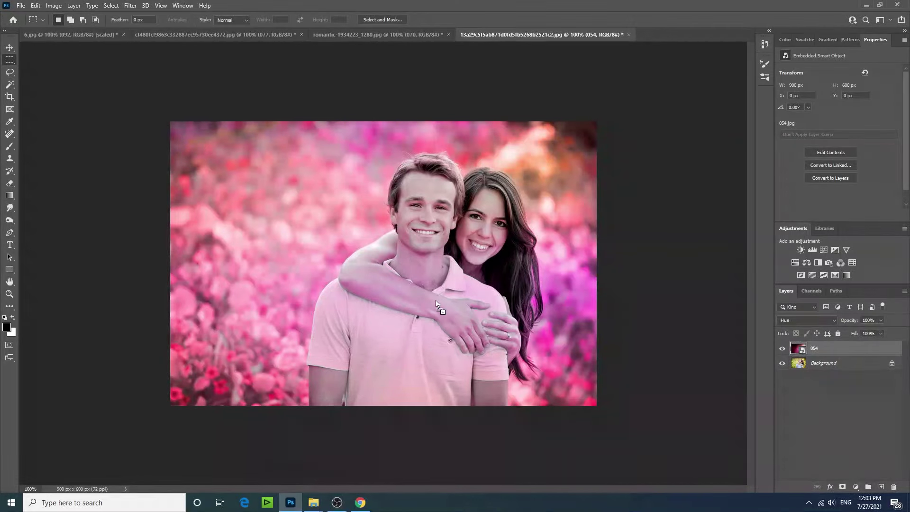
drag(329, 493, 539, 137)
drag(674, 27, 676, 36)
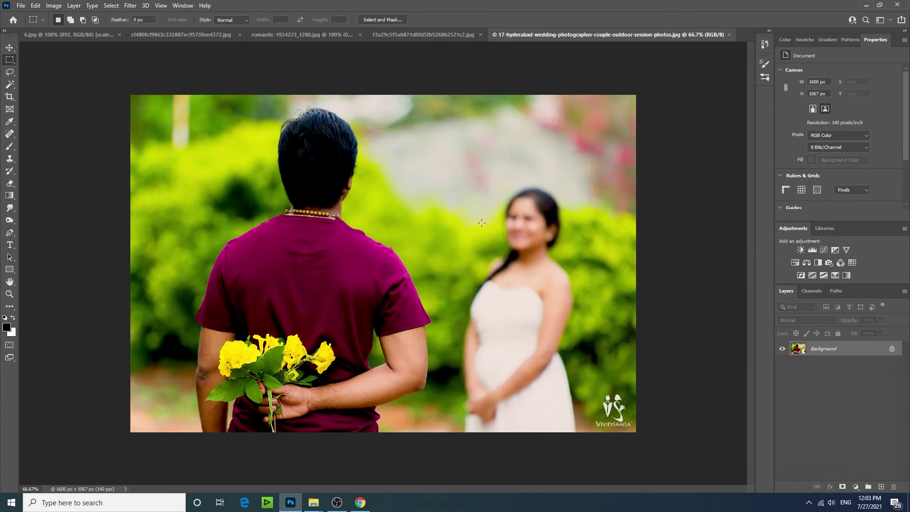
mouse_move(313, 502)
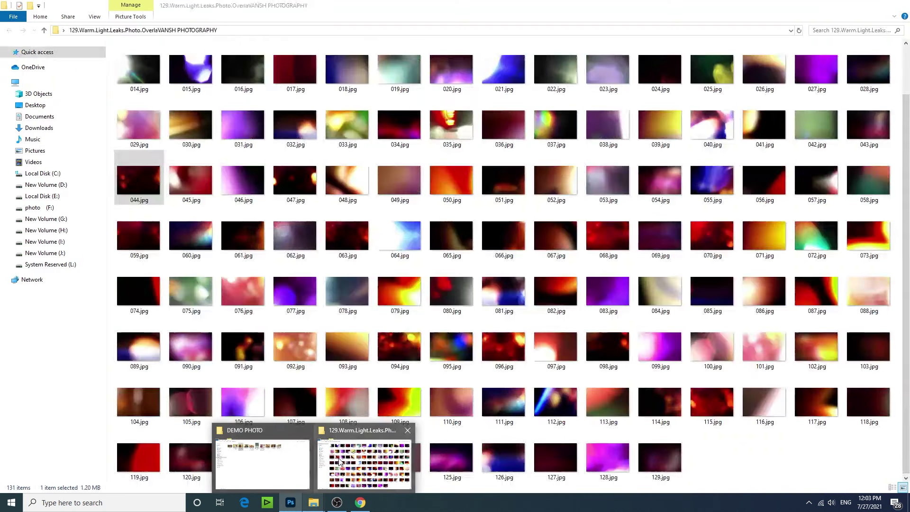
click(348, 464)
Place light leak 121 over the 17-hyderabad photo in Color mode, then close it without saving
mouse_move(177, 468)
mouse_down()
mouse_move(285, 495)
mouse_move(599, 116)
mouse_up()
drag(372, 220, 426, 215)
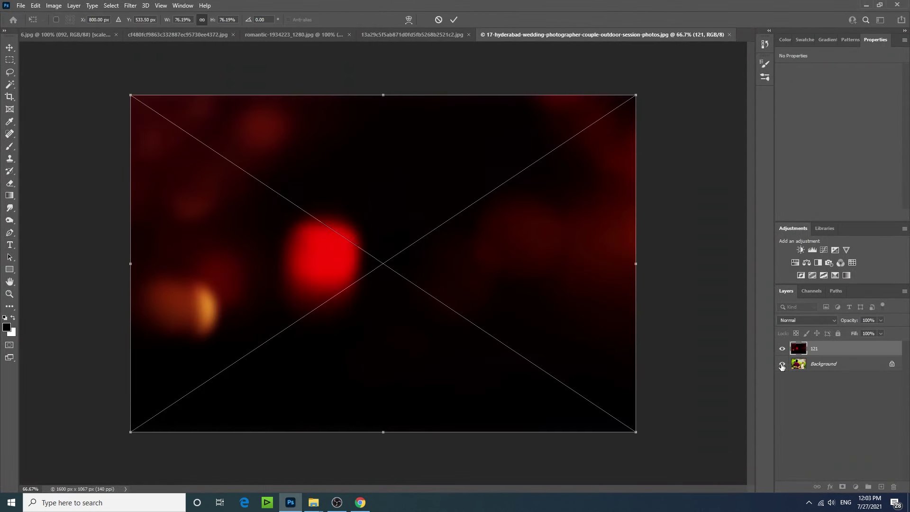
click(830, 322)
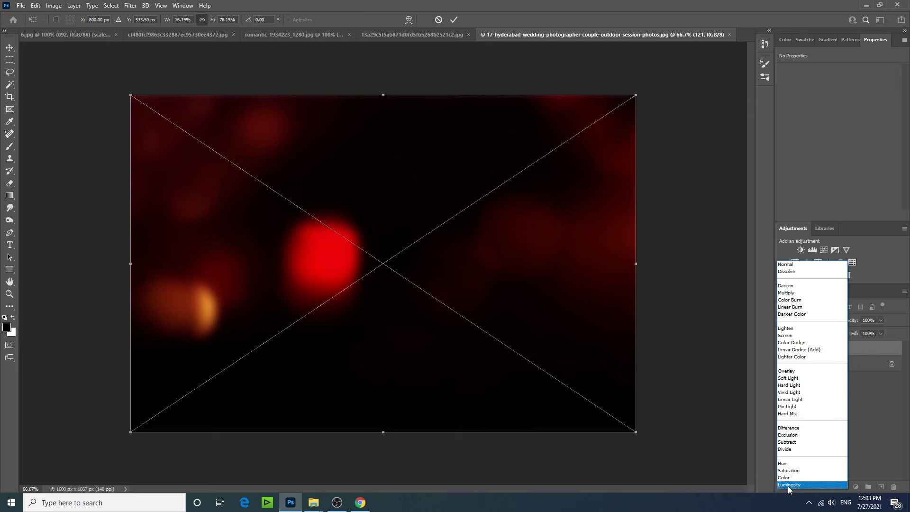
click(806, 480)
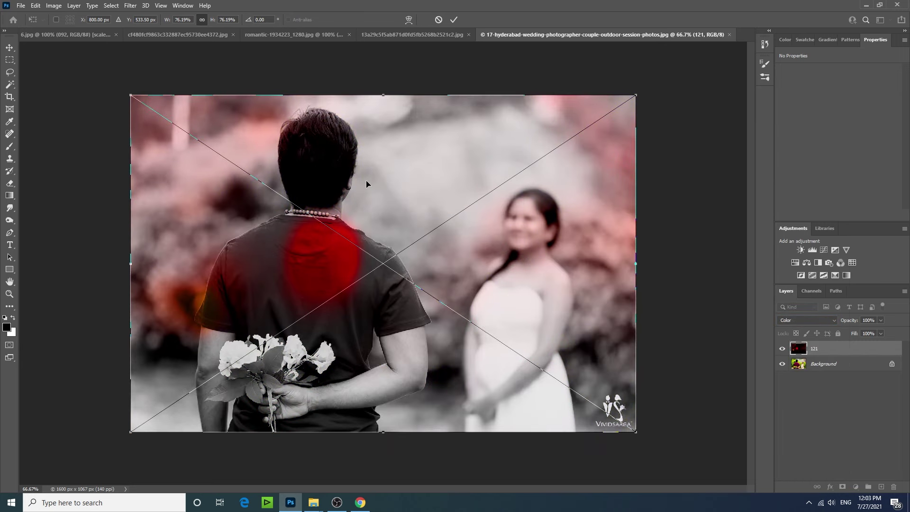
key(Return)
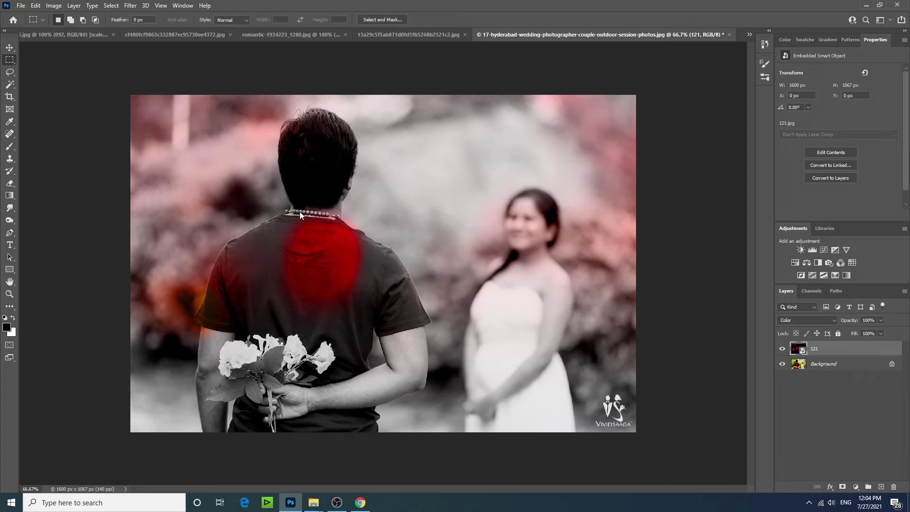
key(ctrl+w)
click(454, 187)
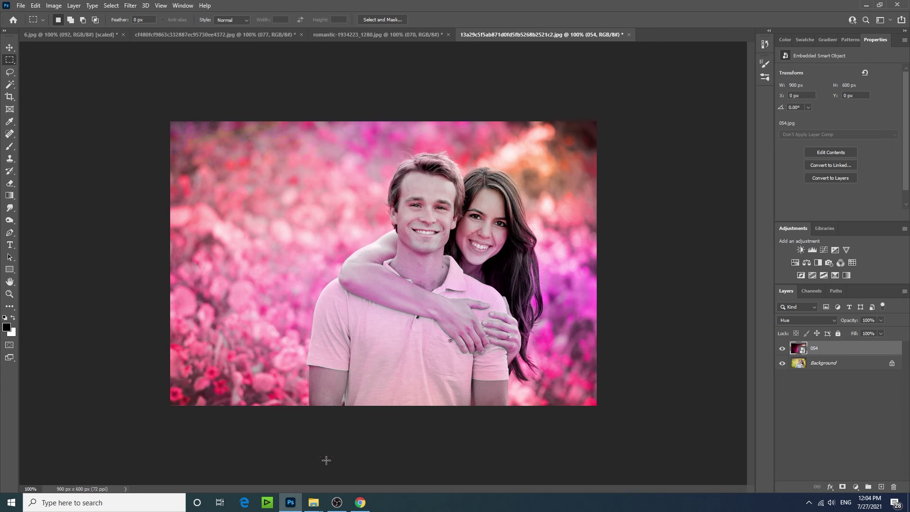
Open 154168_00_2x.jpg from the DEMO PHOTO folder as a new Photoshop document
click(294, 505)
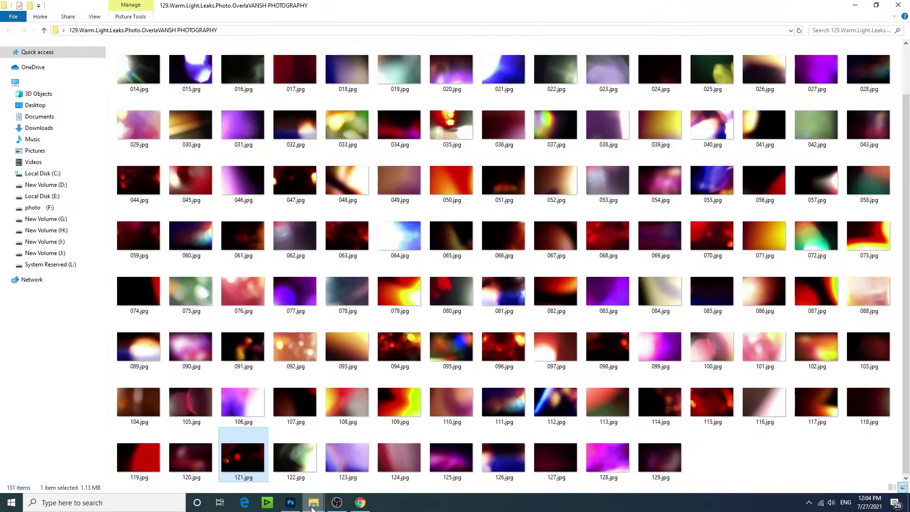
click(314, 504)
click(294, 508)
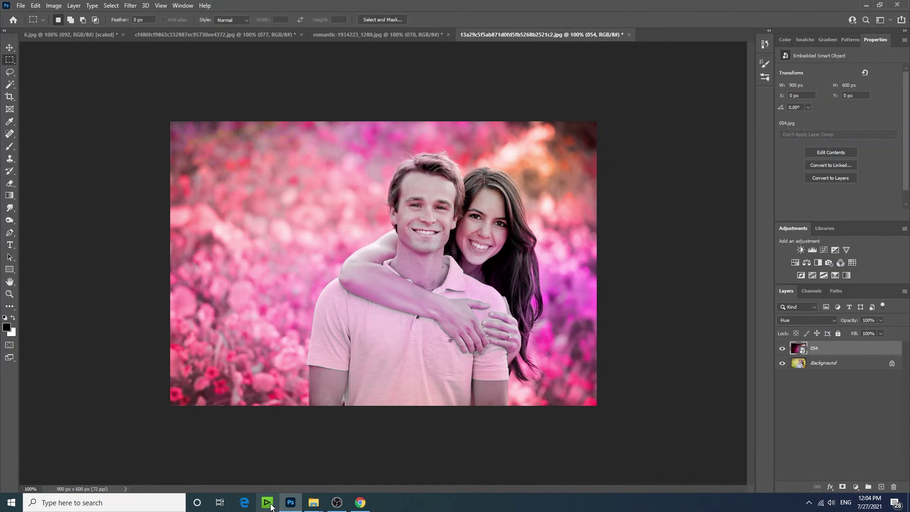
mouse_move(313, 503)
click(265, 462)
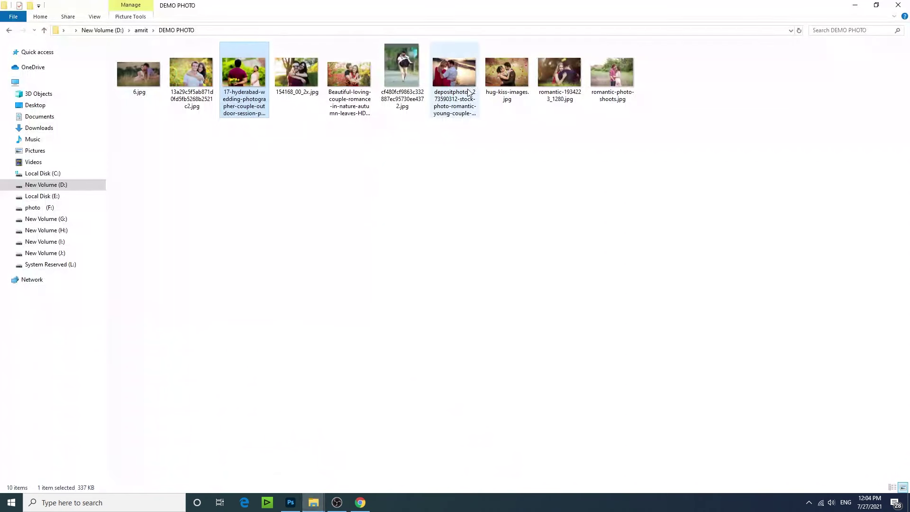
drag(294, 76, 316, 473)
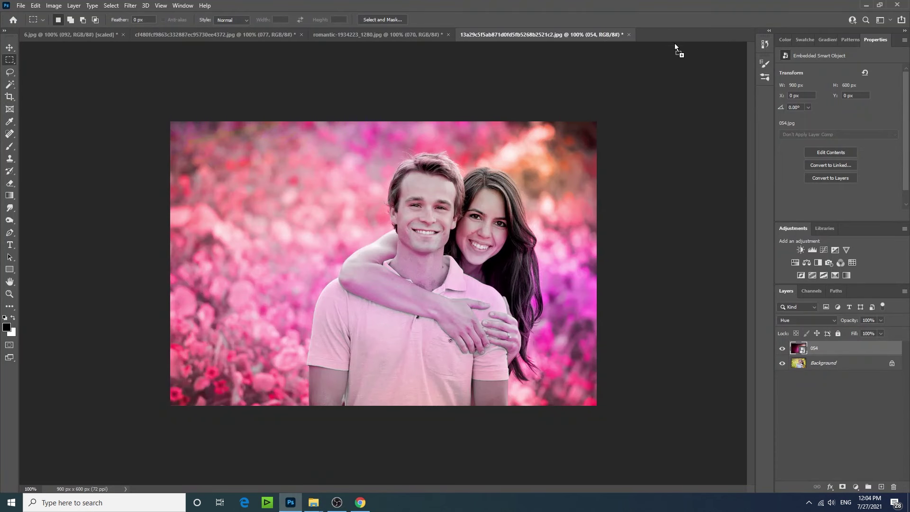
drag(317, 476, 678, 36)
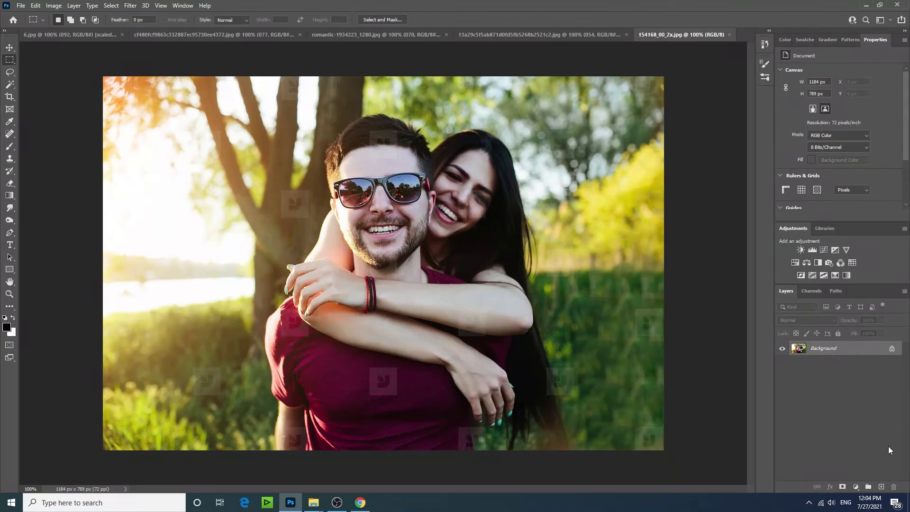
mouse_move(313, 503)
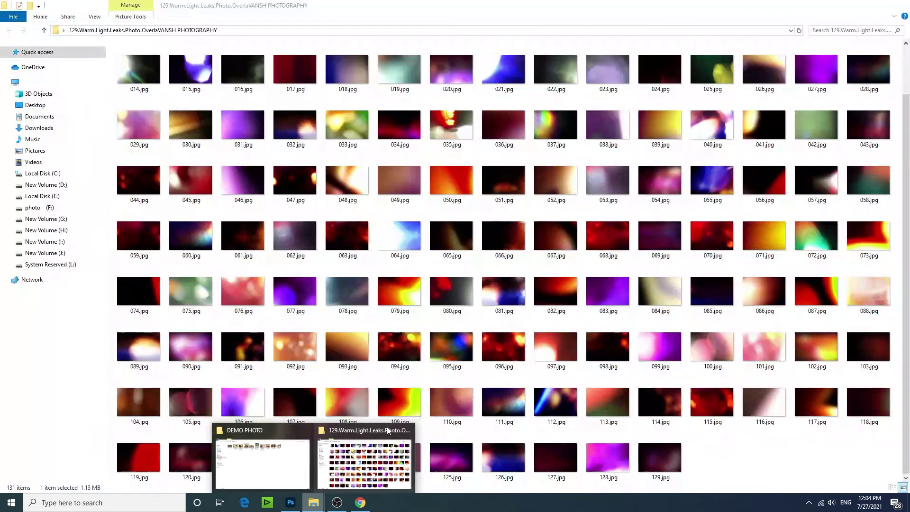
Place purple light leak 015 on the sunglasses photo and enlarge it toward both corners
click(351, 467)
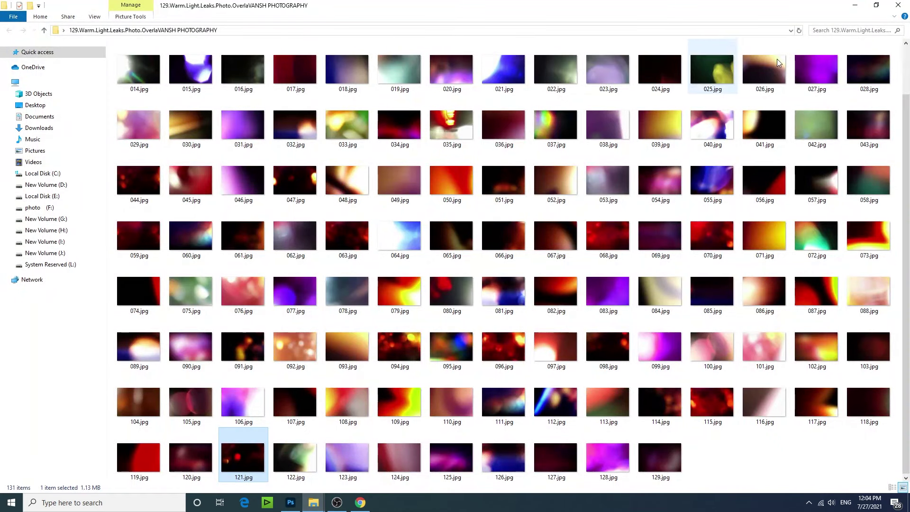
click(877, 6)
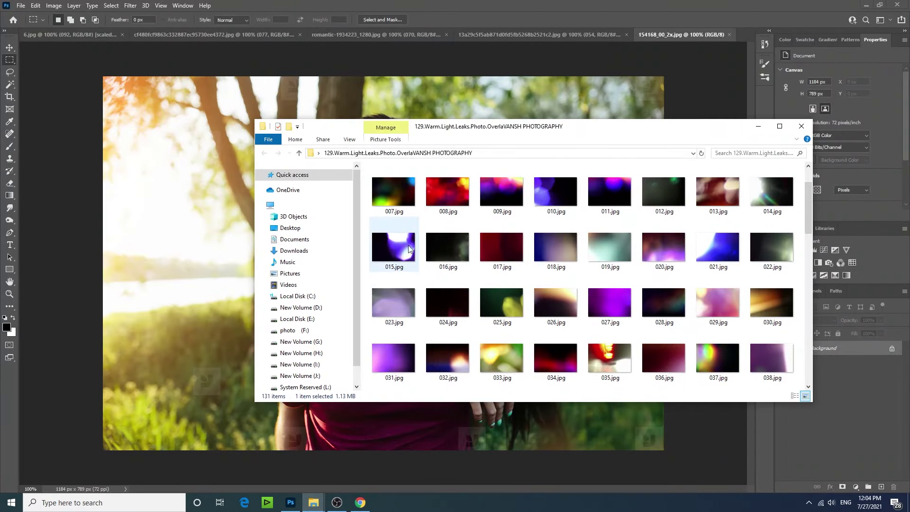
drag(396, 246, 209, 284)
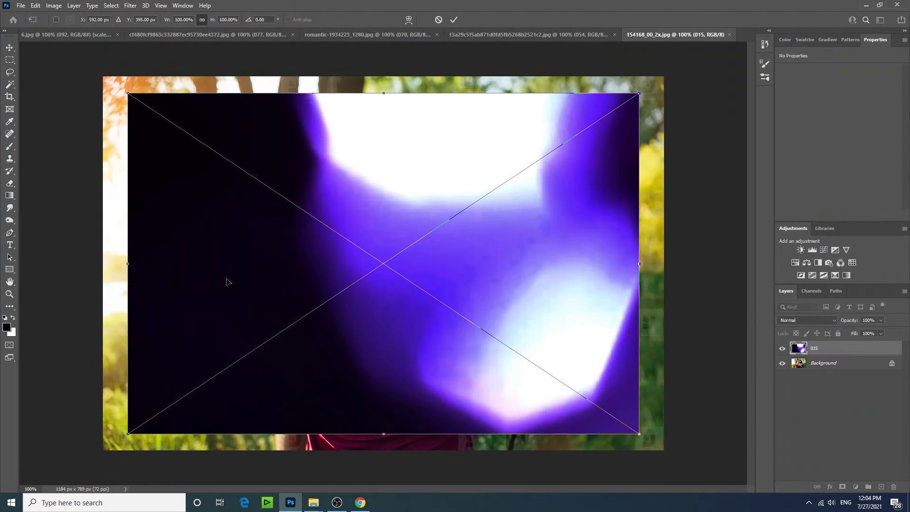
drag(639, 435, 669, 453)
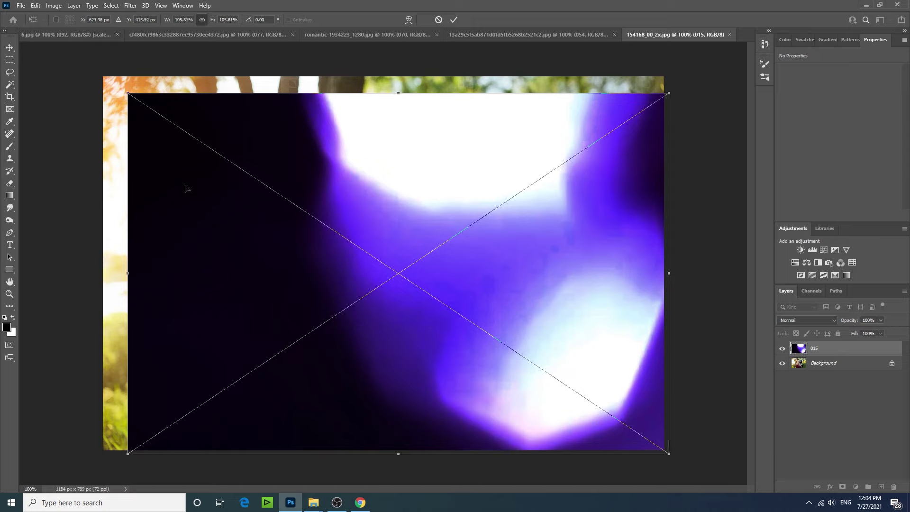
drag(128, 94, 100, 76)
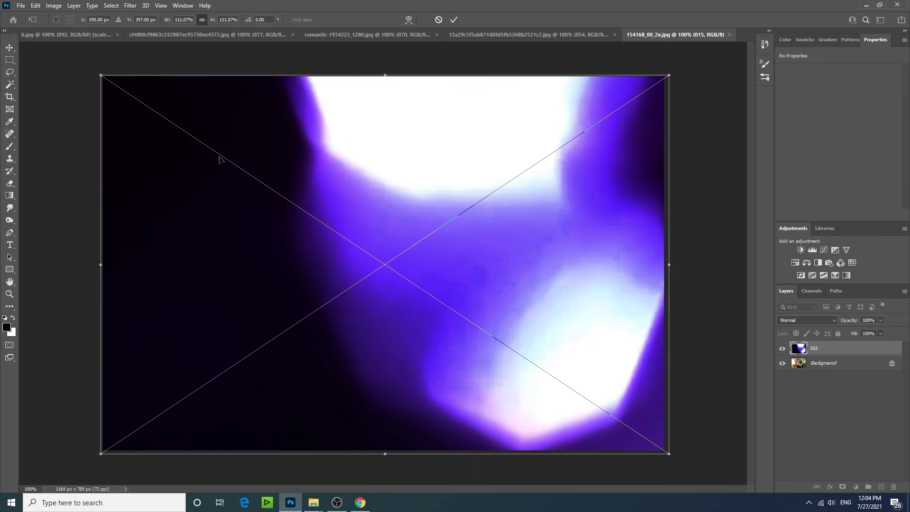
Blend the 015 layer in Color mode and stretch it past the canvas edges
click(830, 321)
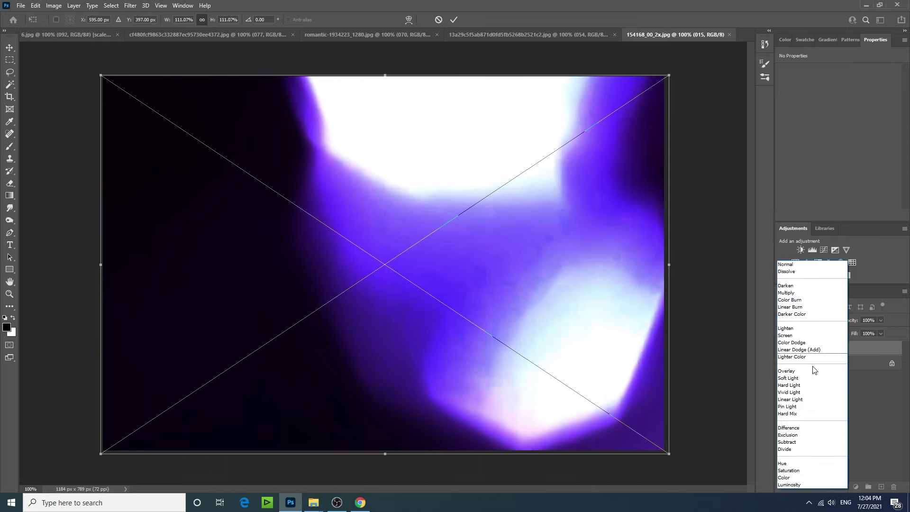
click(787, 479)
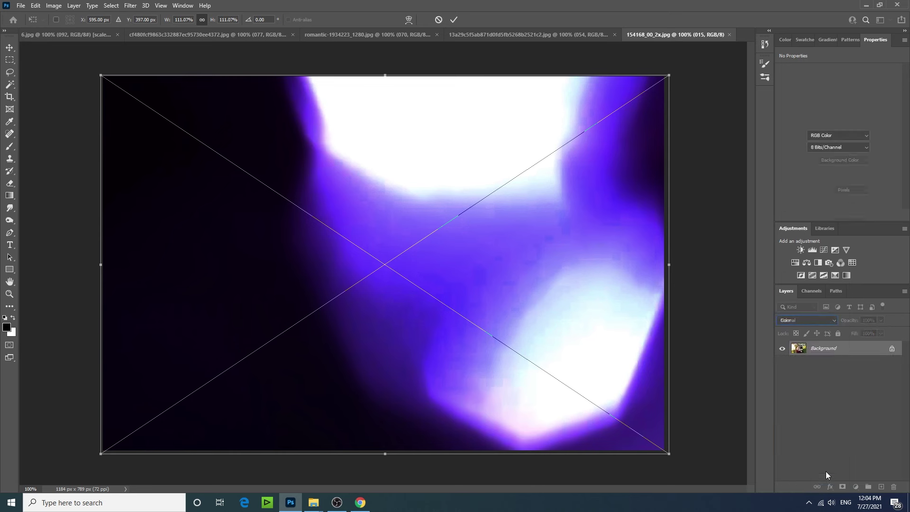
mouse_move(382, 228)
mouse_down()
mouse_move(432, 249)
mouse_move(394, 228)
mouse_up()
drag(639, 455, 738, 479)
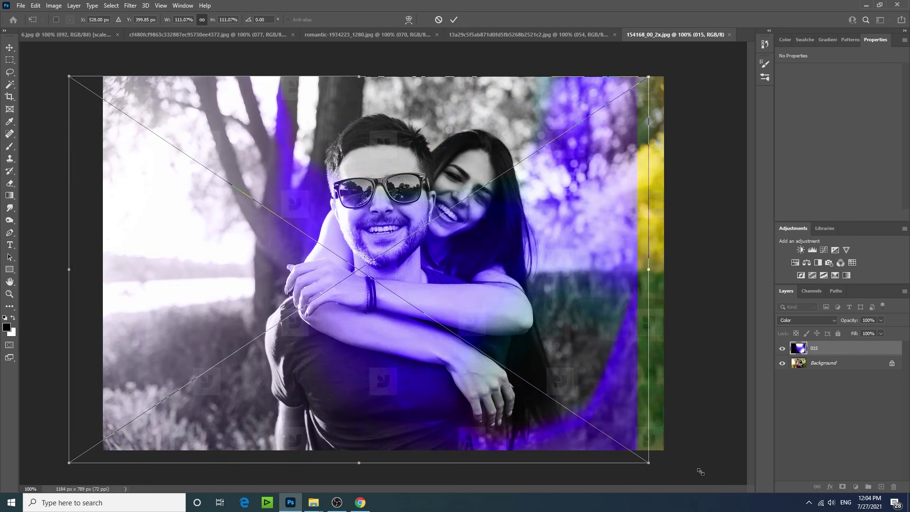
drag(538, 321, 537, 318)
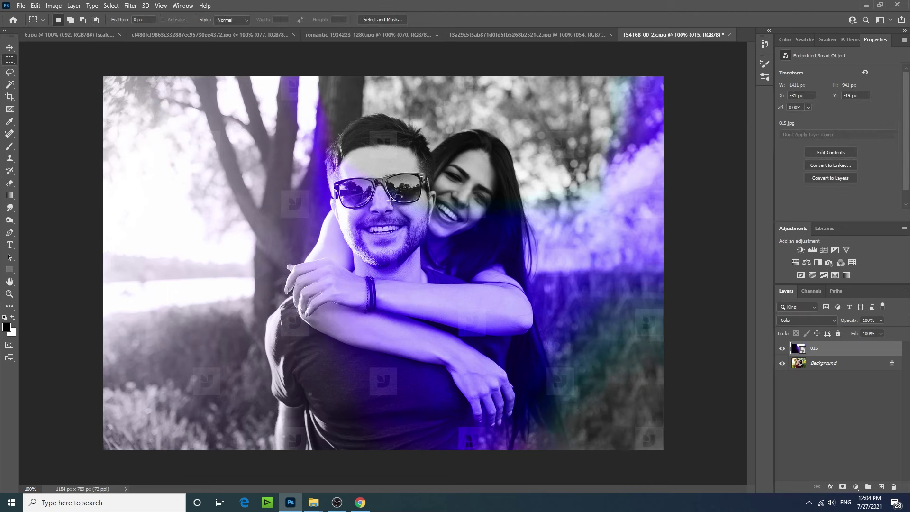
key(e)
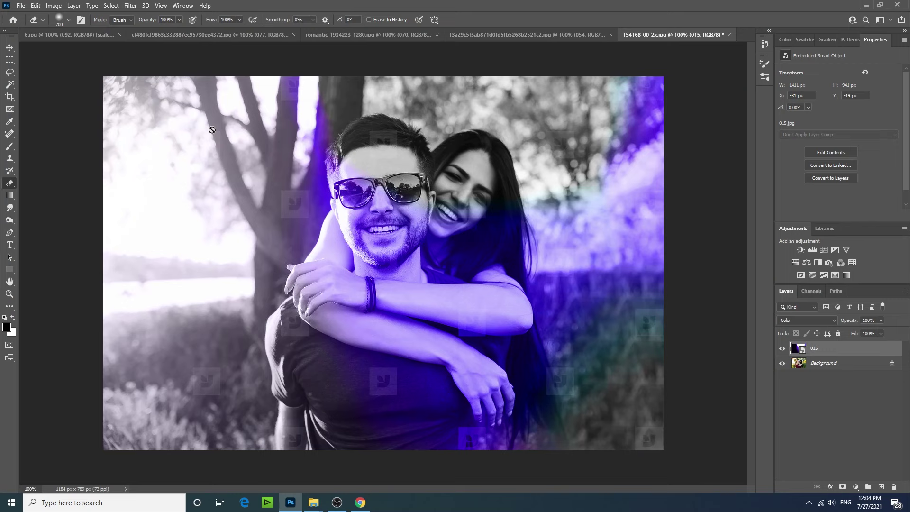
click(9, 47)
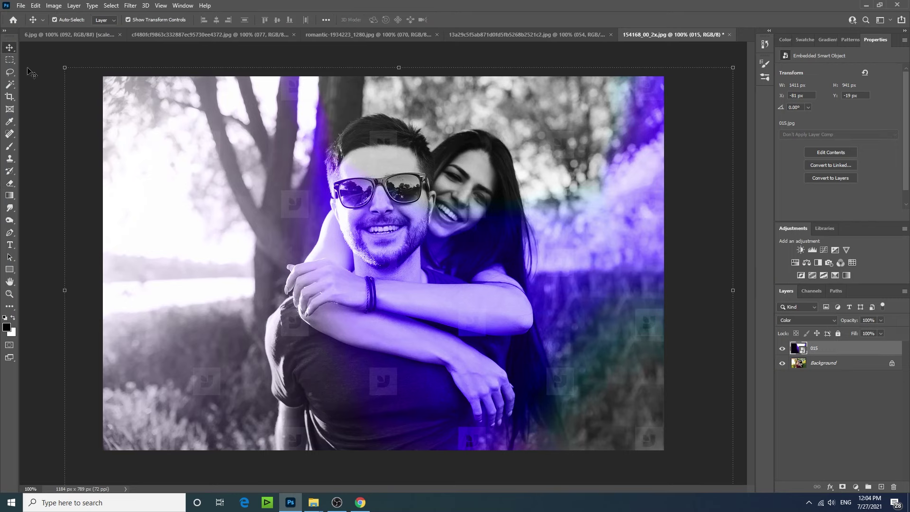
key(e)
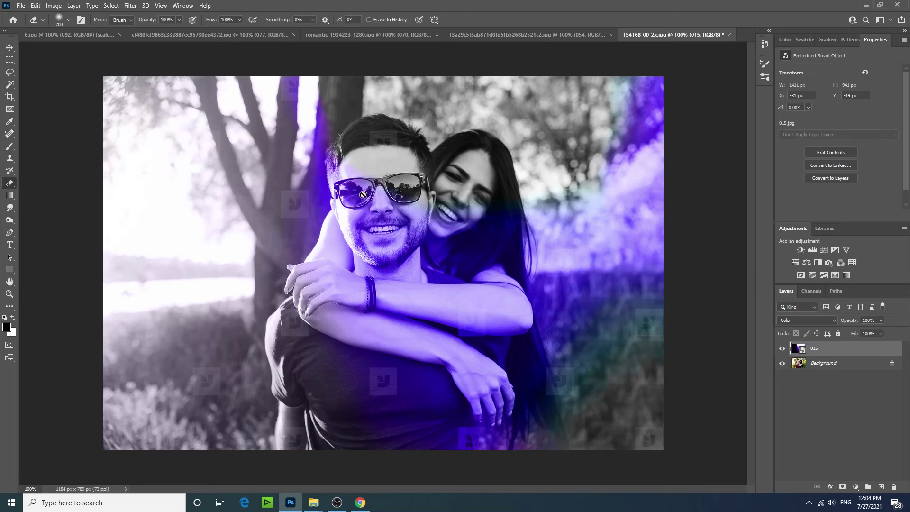
click(357, 190)
click(435, 194)
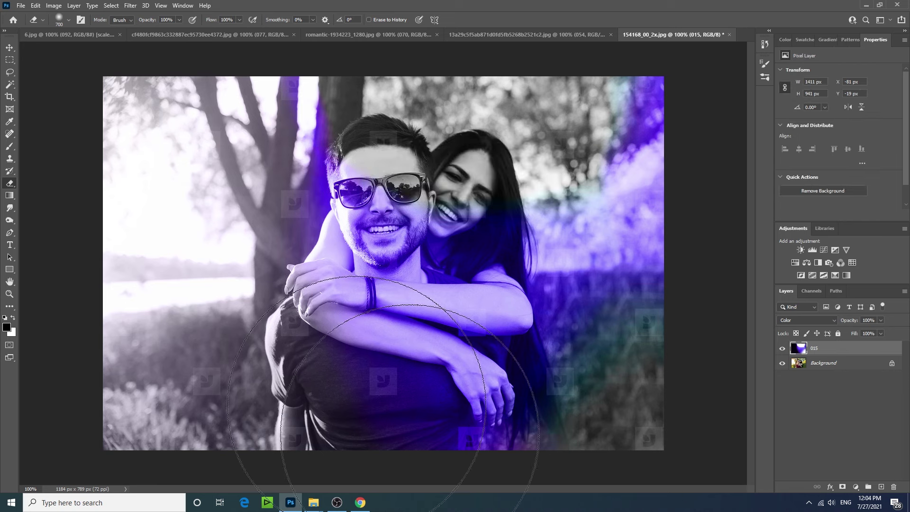
key(bracketleft)
key(bracketleft)
key(bracketleft)
drag(351, 156, 398, 228)
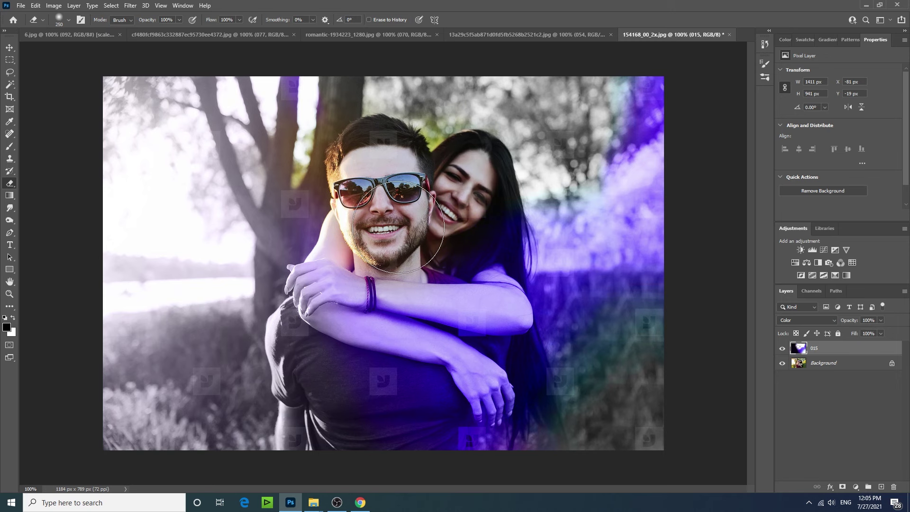
mouse_move(392, 256)
mouse_down()
mouse_move(561, 263)
mouse_move(626, 152)
mouse_up()
mouse_move(398, 153)
mouse_down()
mouse_move(522, 373)
mouse_move(715, 258)
mouse_move(653, 95)
mouse_move(137, 148)
mouse_move(154, 190)
mouse_up()
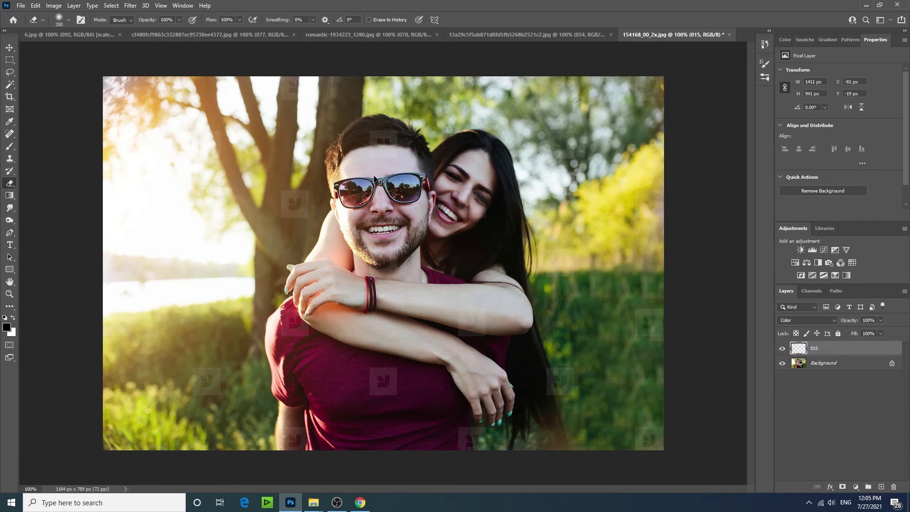
key(ctrl+z)
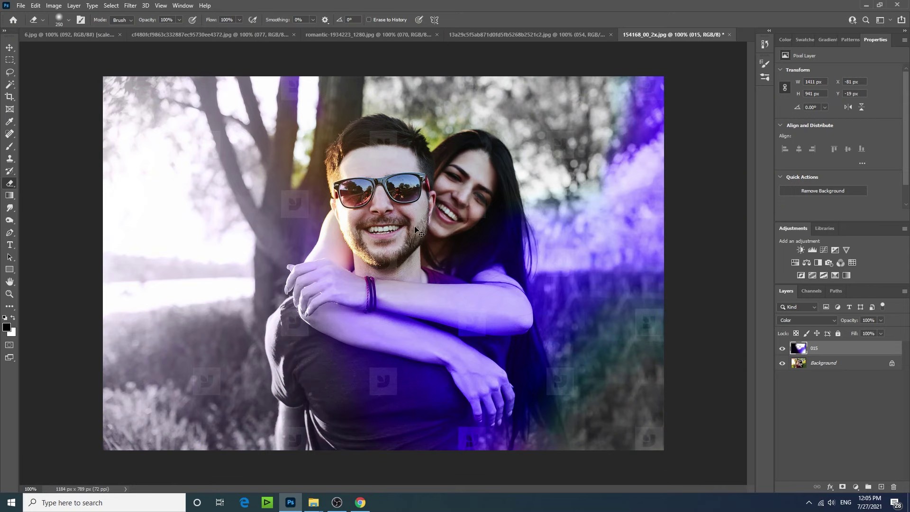
key(ctrl+z)
key(ctrl+z)
Move the purple 015 overlay and scale it to about 143% so it covers the photo
key(v)
mouse_move(422, 252)
mouse_down()
mouse_move(328, 255)
mouse_move(330, 298)
mouse_up()
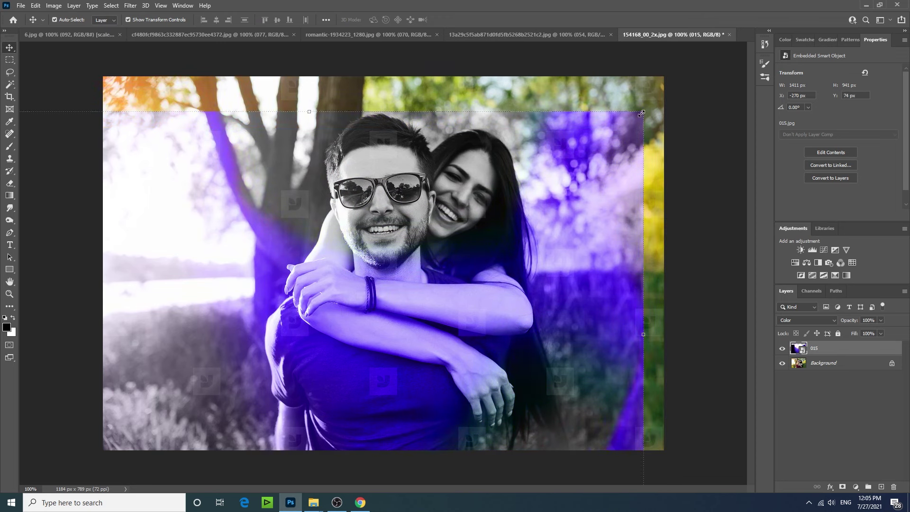
drag(641, 113, 706, 71)
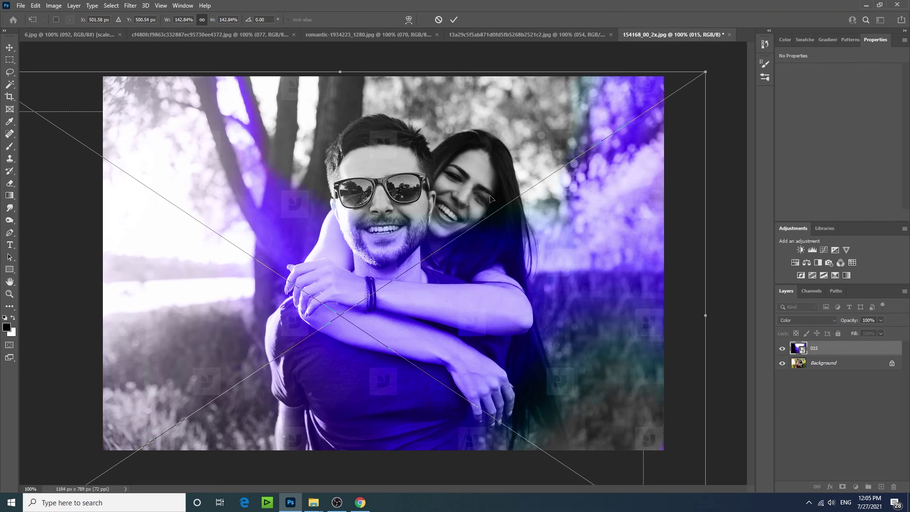
drag(491, 198, 476, 190)
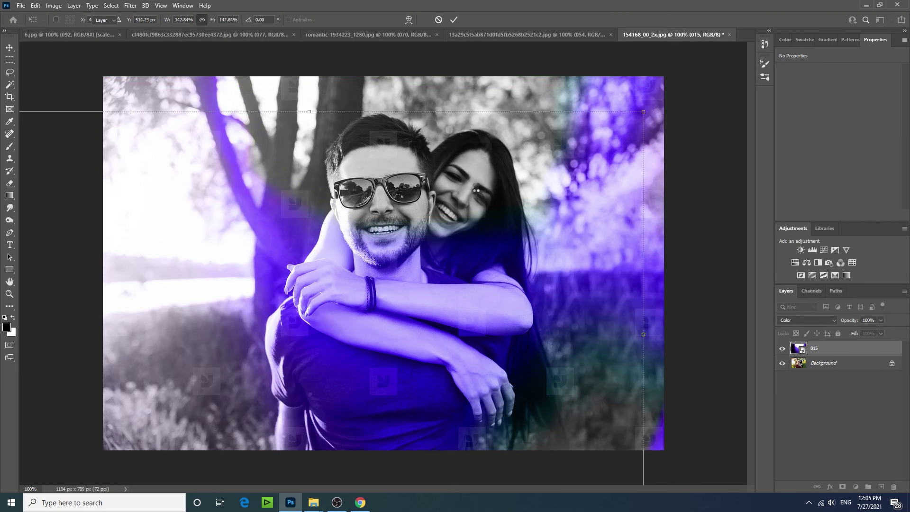
key(Return)
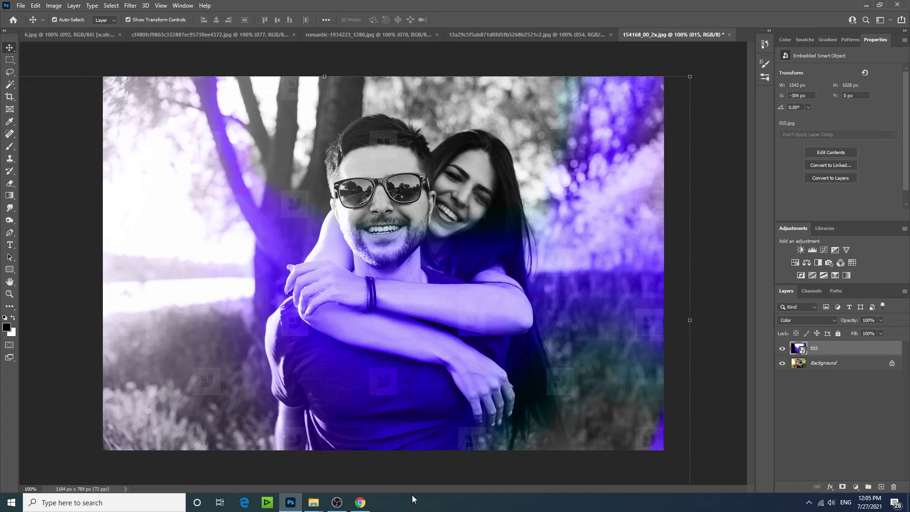
Open the Beautiful-loving-couple autumn photo from DEMO PHOTO as a new Photoshop document
click(291, 502)
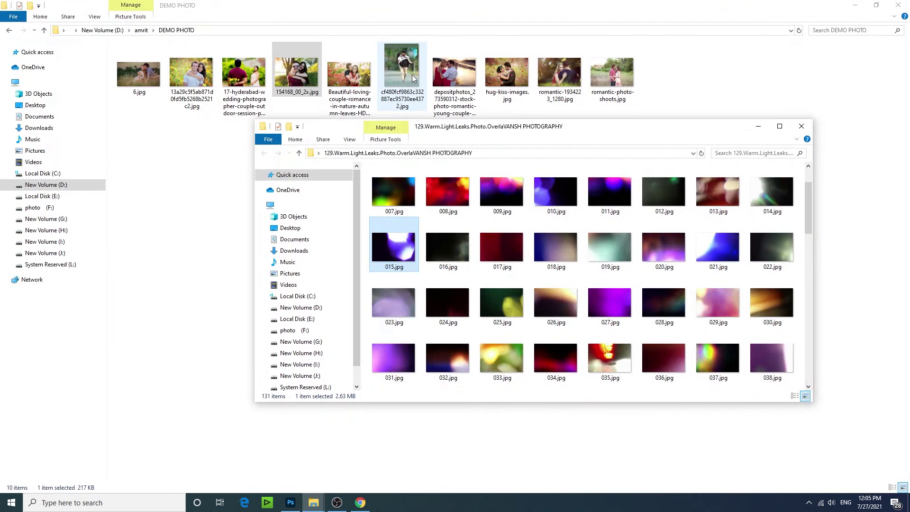
click(350, 78)
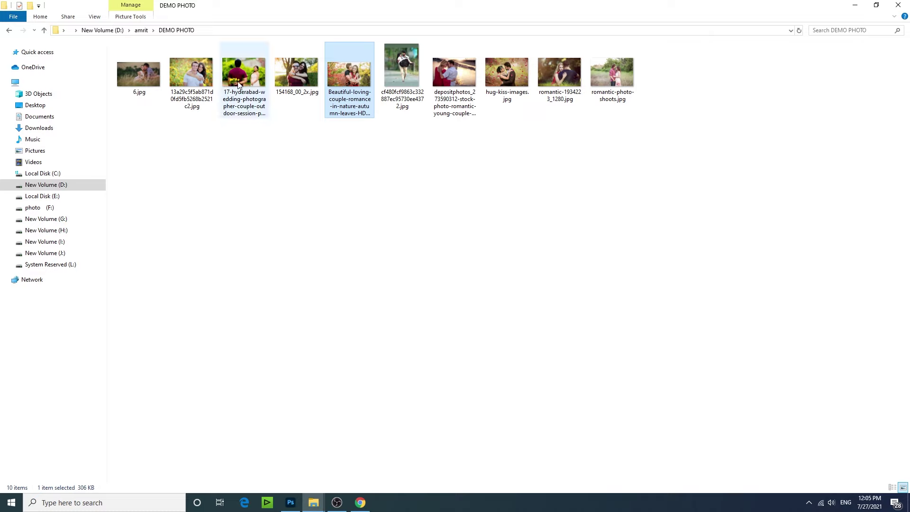
click(200, 74)
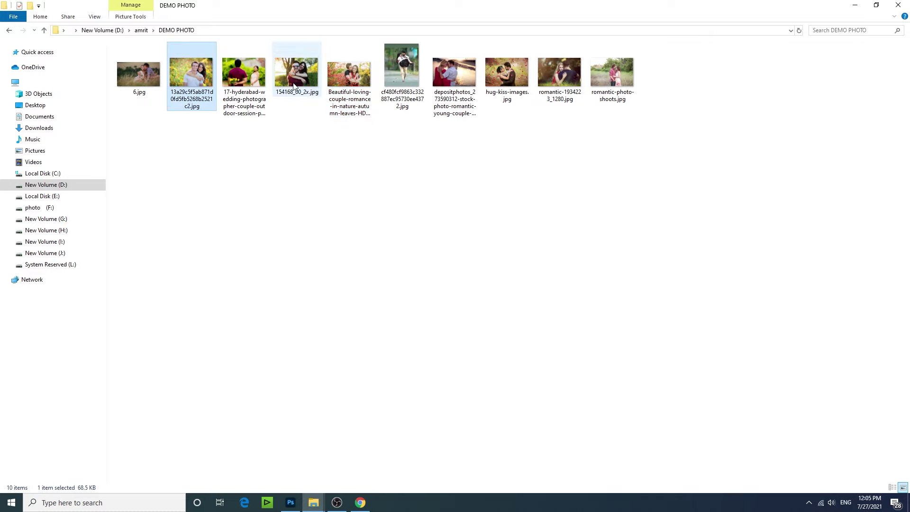
mouse_move(363, 77)
mouse_down()
mouse_move(377, 492)
mouse_move(593, 132)
mouse_up()
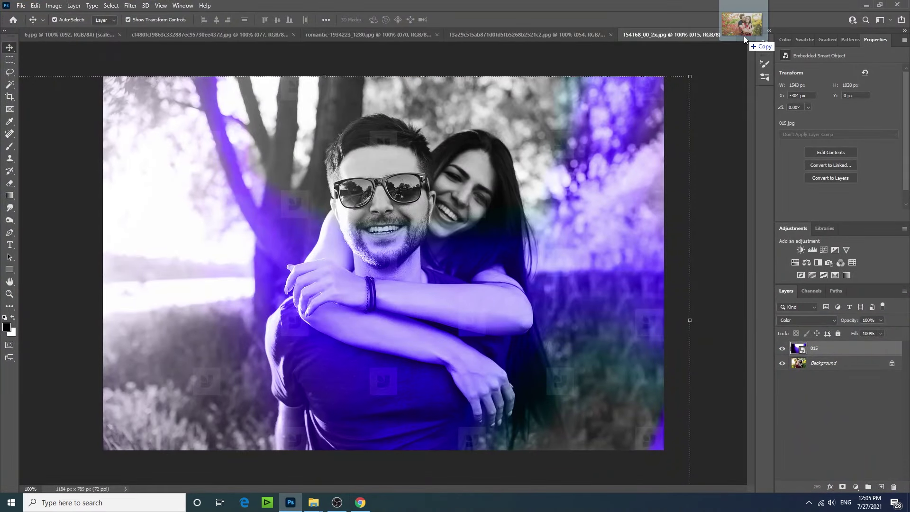
drag(744, 36, 744, 36)
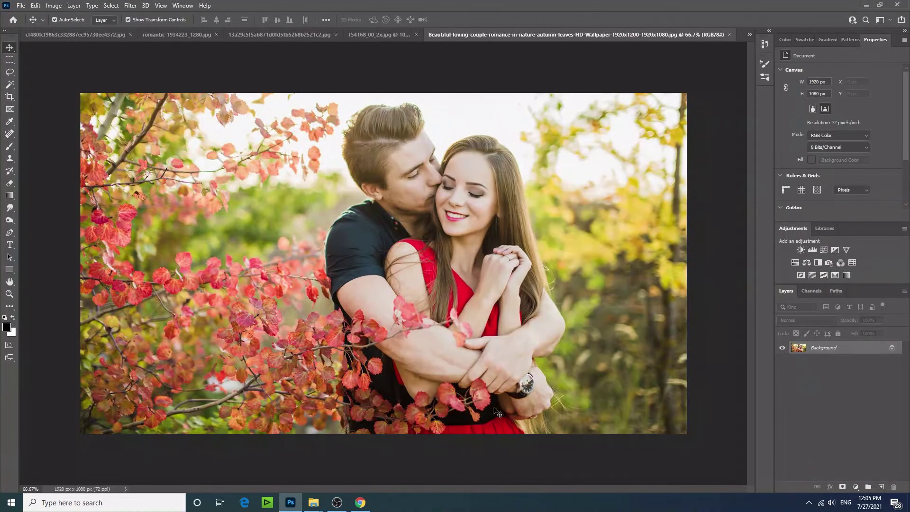
mouse_move(313, 503)
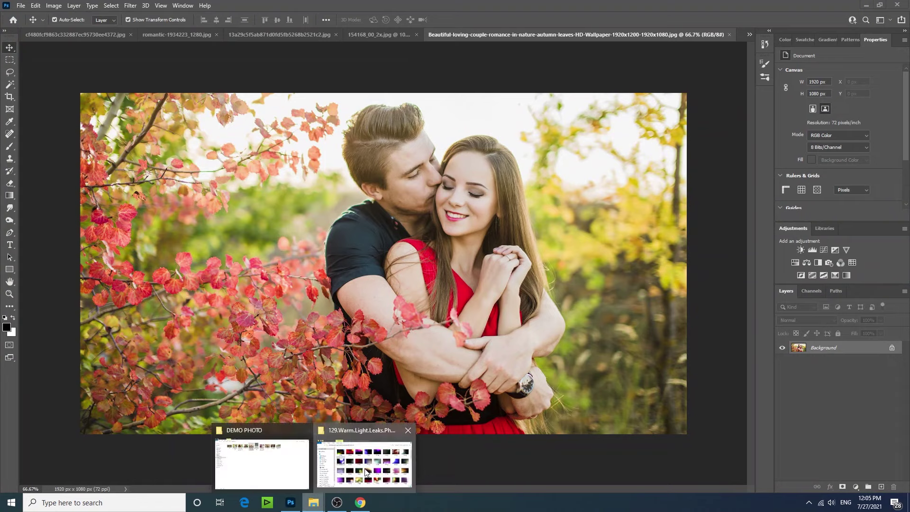
Place light leak 111.jpg on the autumn photo and stretch it to about 178% to fill the image
click(366, 472)
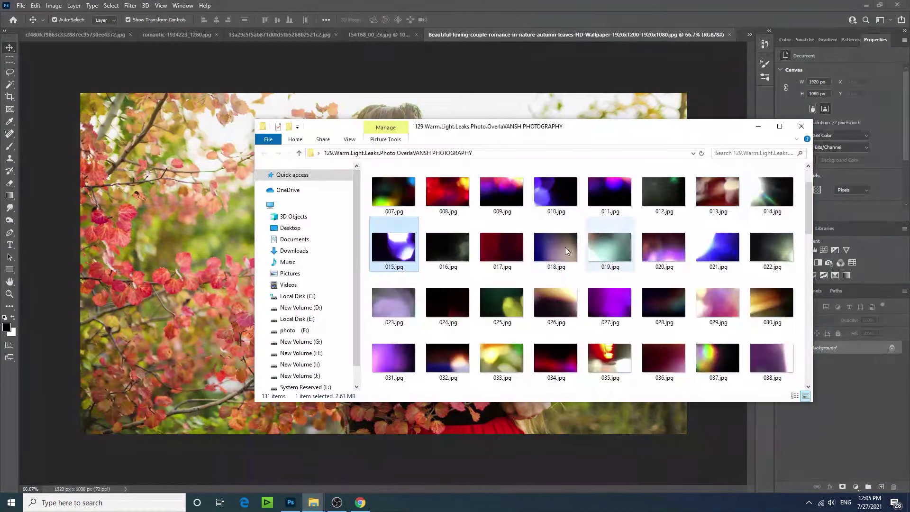
click(721, 192)
scroll(669, 284, down, 5)
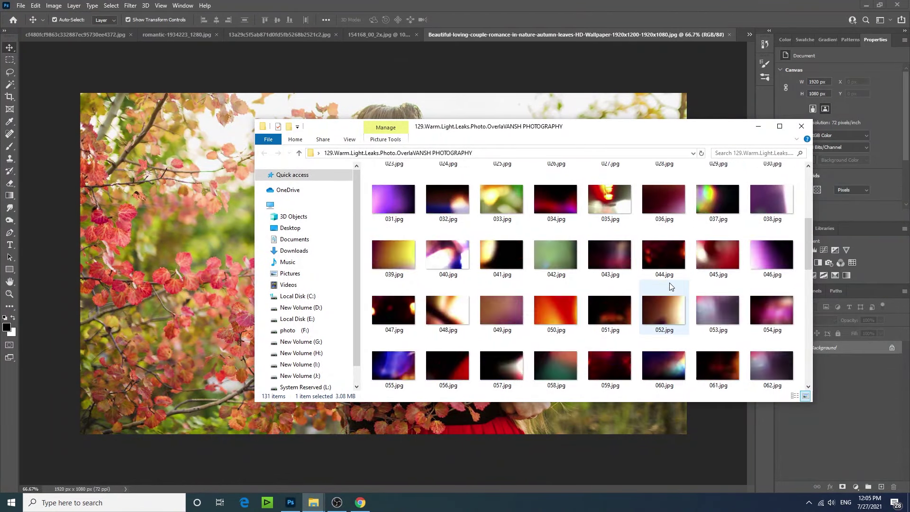
scroll(659, 283, down, 5)
drag(381, 278, 205, 246)
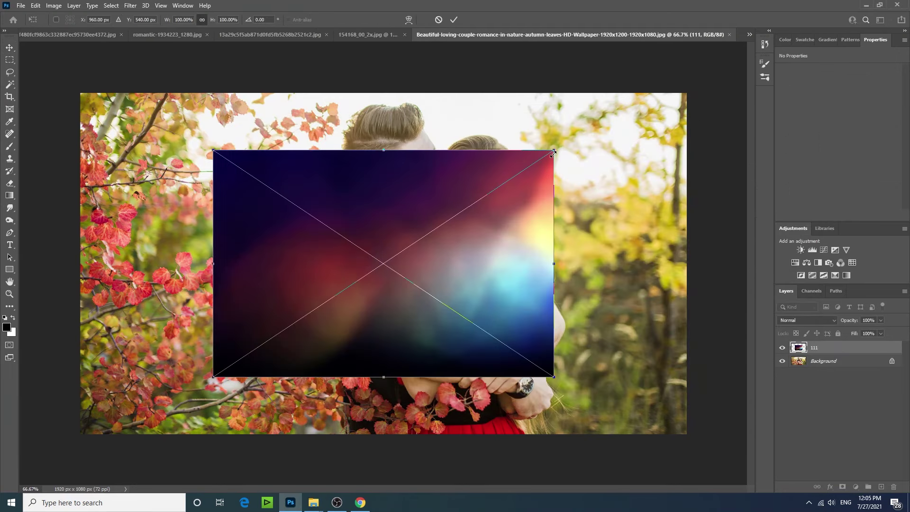
drag(564, 144, 683, 66)
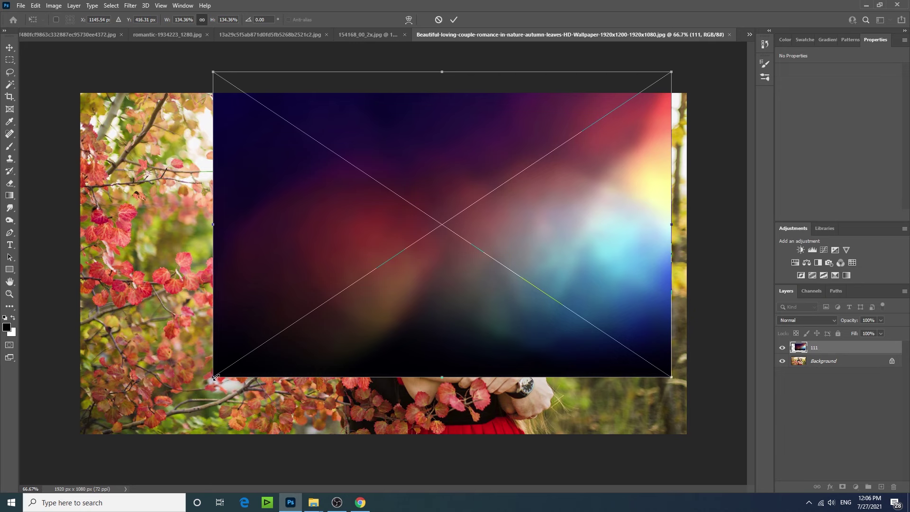
drag(215, 377, 215, 377)
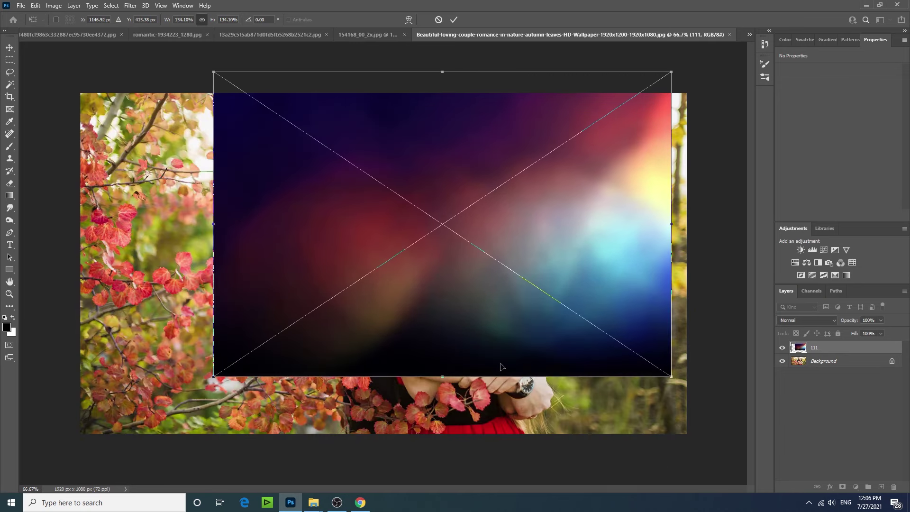
drag(215, 378, 62, 434)
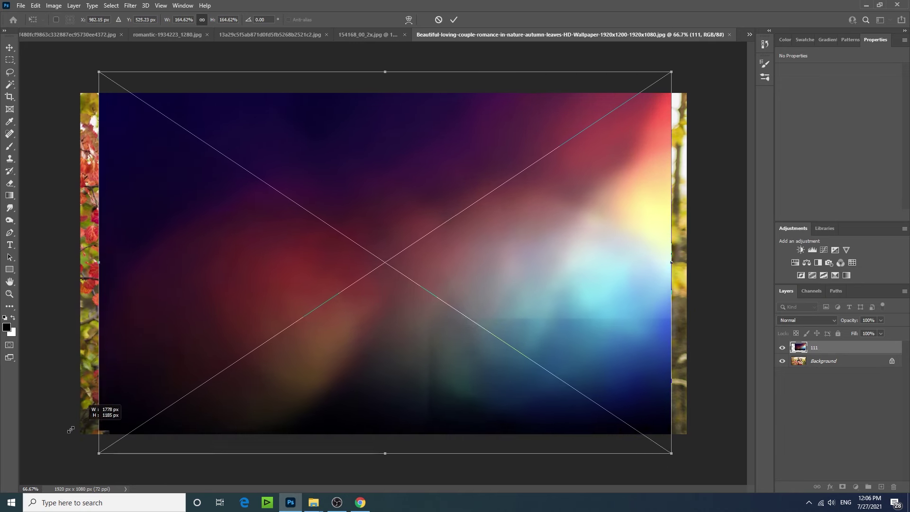
drag(671, 273, 691, 271)
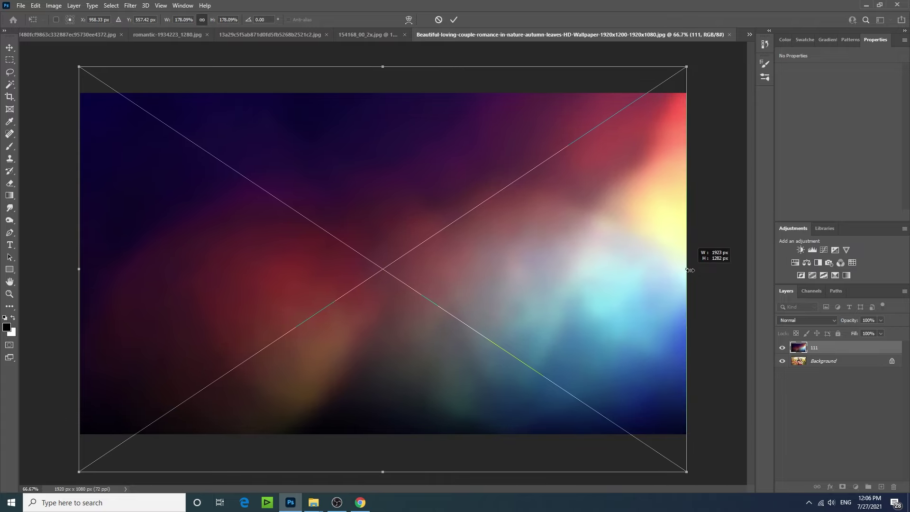
Commit the 111 light leak's size and set its blend mode to Hue
key(Return)
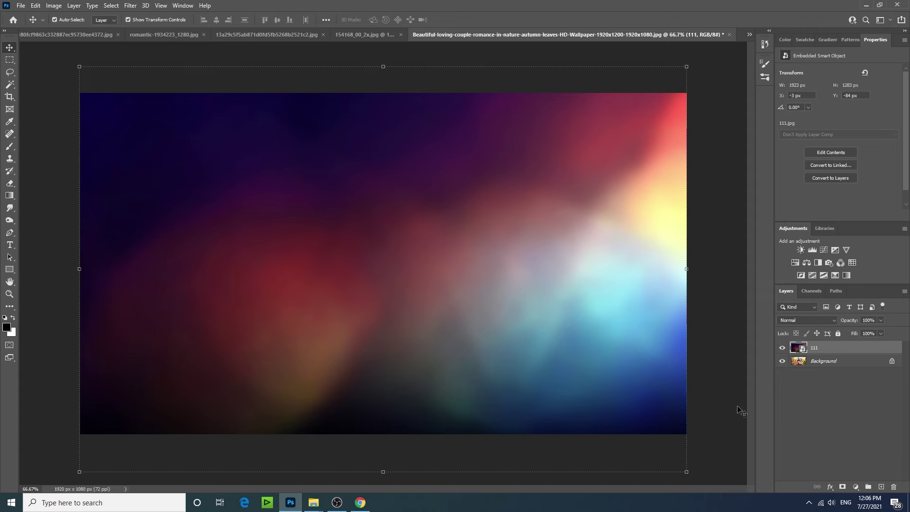
click(829, 319)
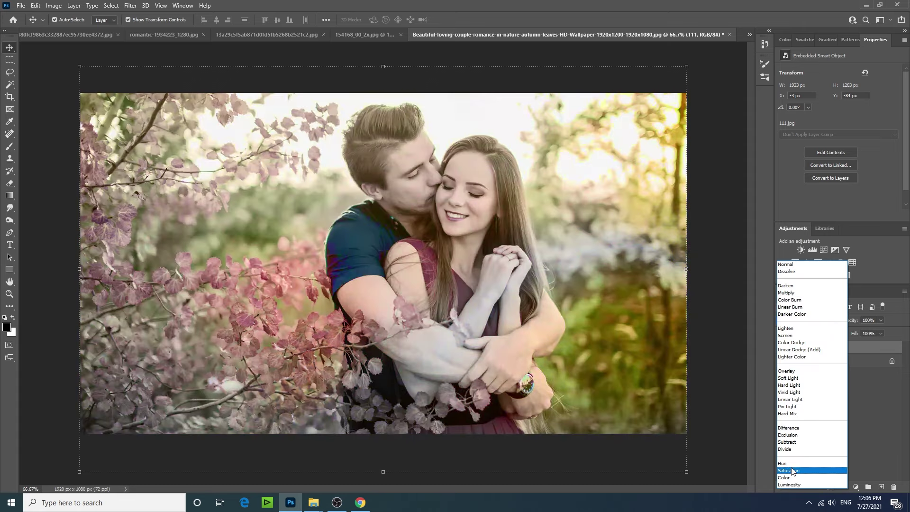
click(788, 464)
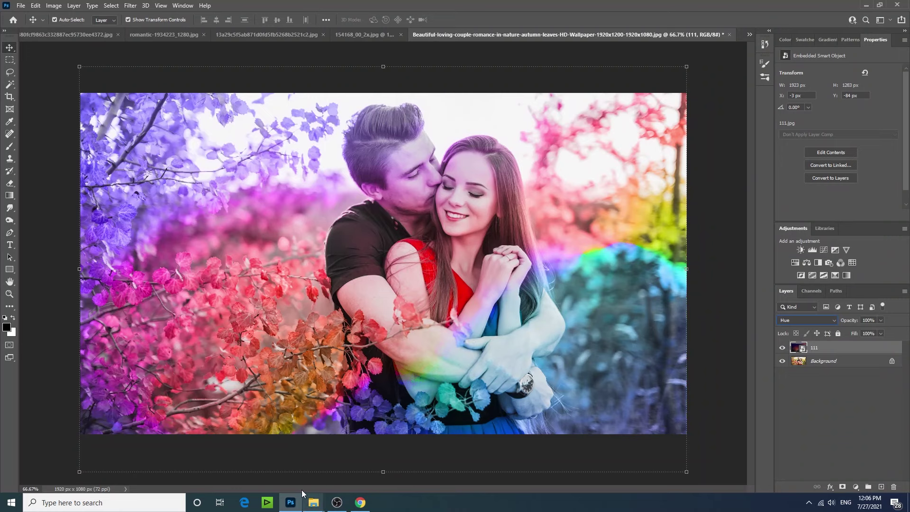
click(313, 502)
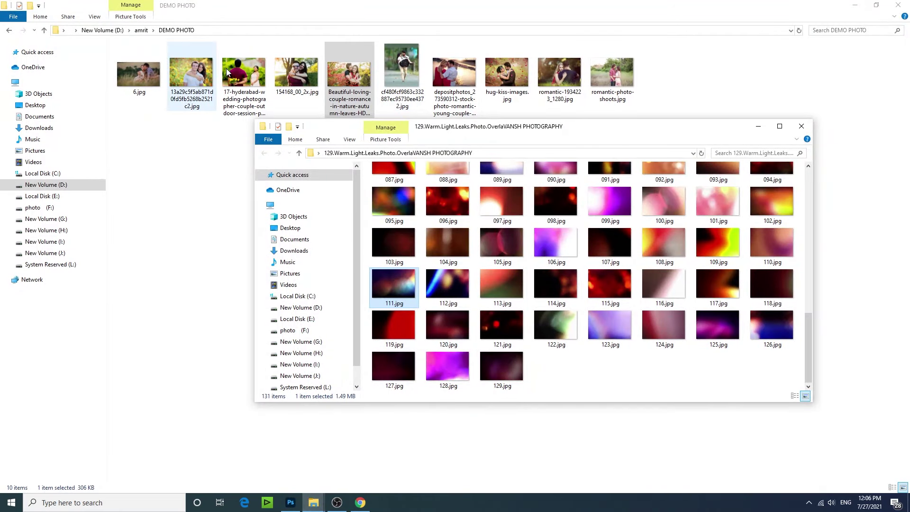
Open romantic-photo-shoots.jpg from DEMO PHOTO as a new Photoshop document
click(613, 72)
mouse_move(613, 70)
mouse_down()
mouse_move(291, 505)
mouse_move(371, 348)
mouse_up()
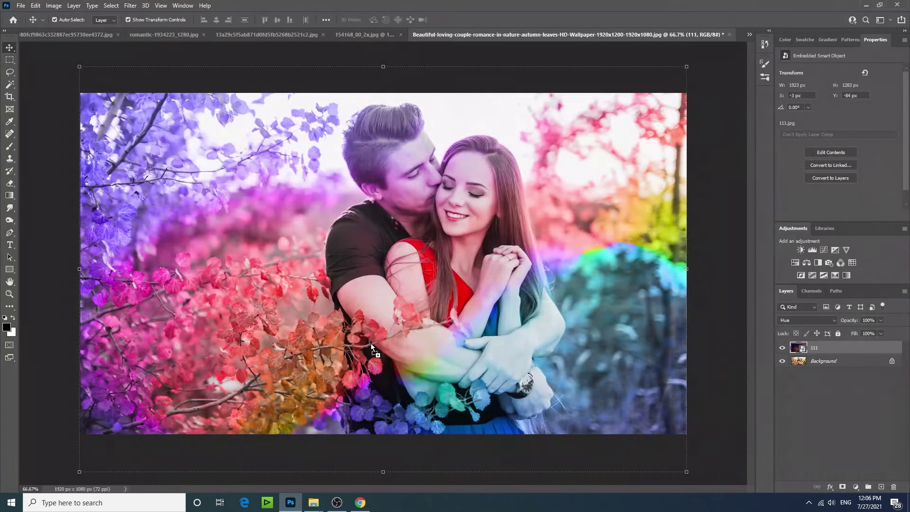
drag(758, 33, 754, 33)
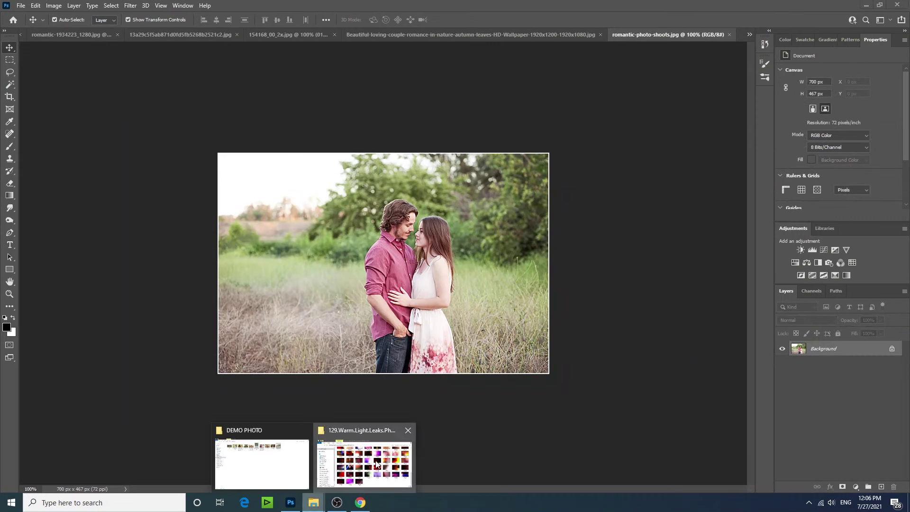
Try light leak 112 over the photo in Color mode, then delete that layer
click(378, 465)
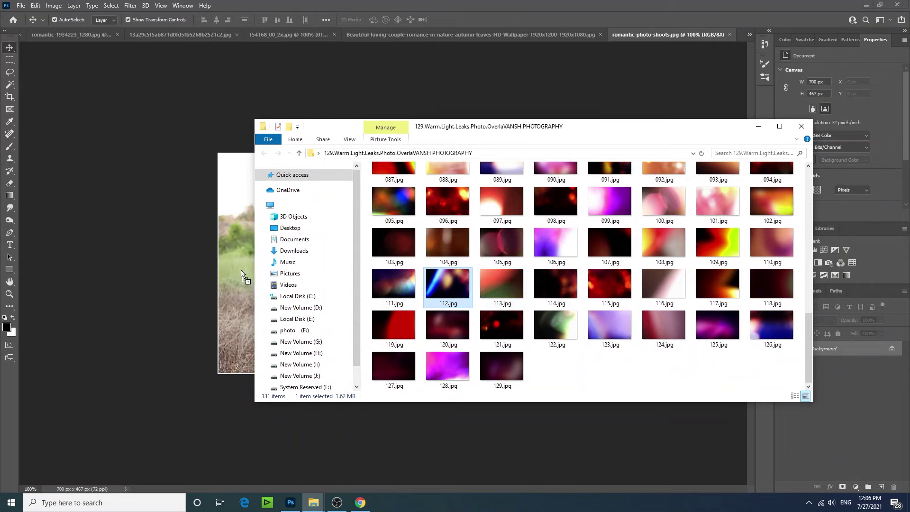
drag(443, 275, 240, 269)
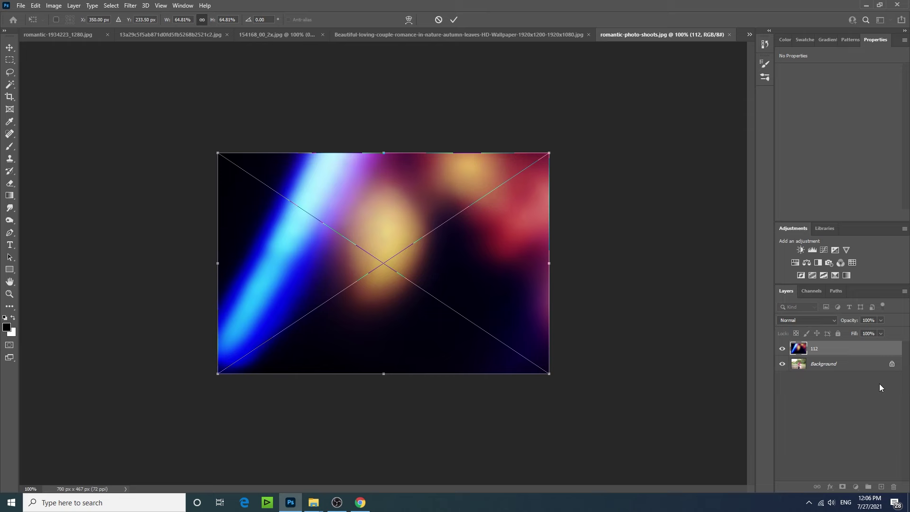
click(835, 321)
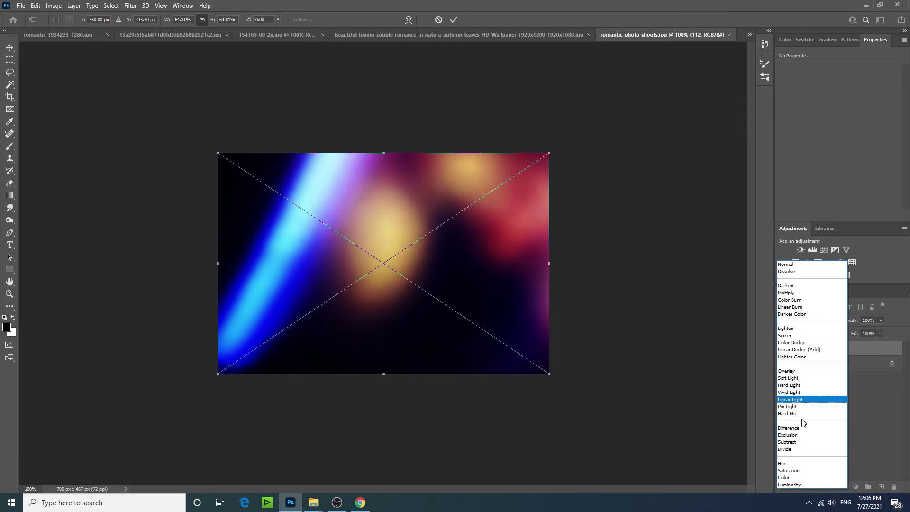
click(813, 477)
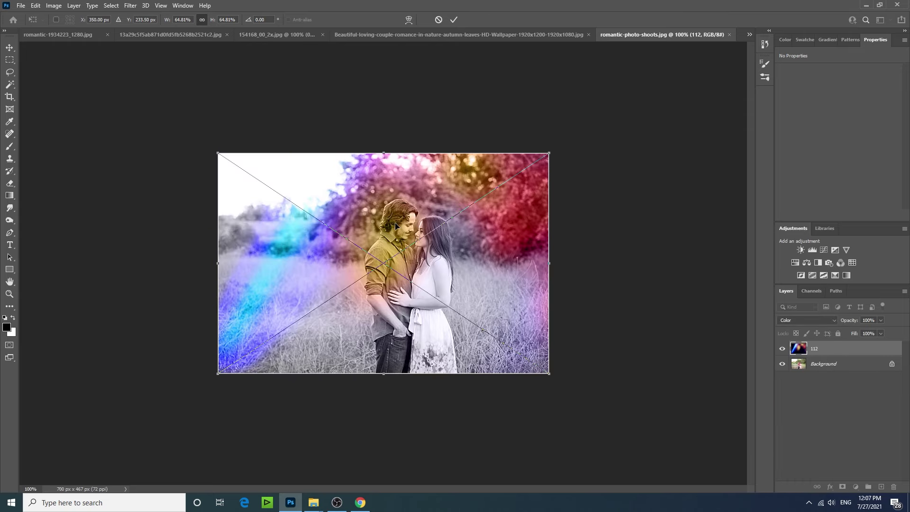
key(Return)
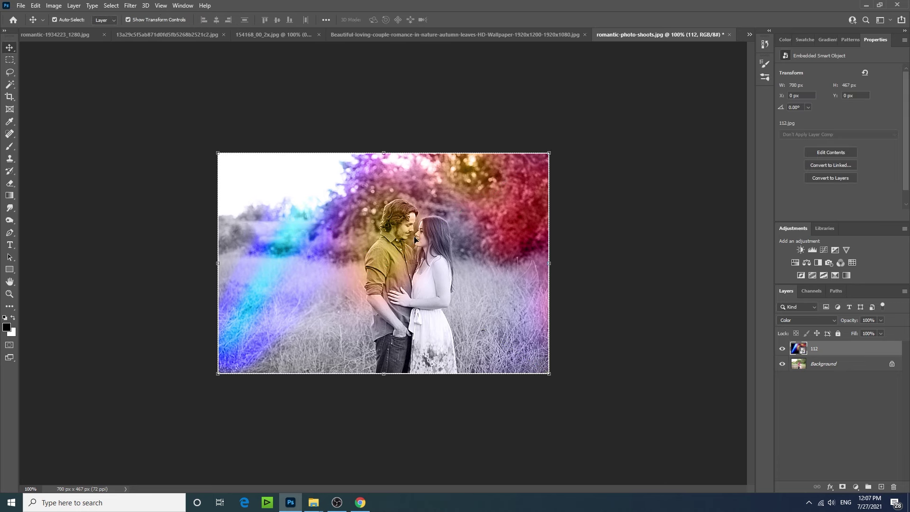
key(Delete)
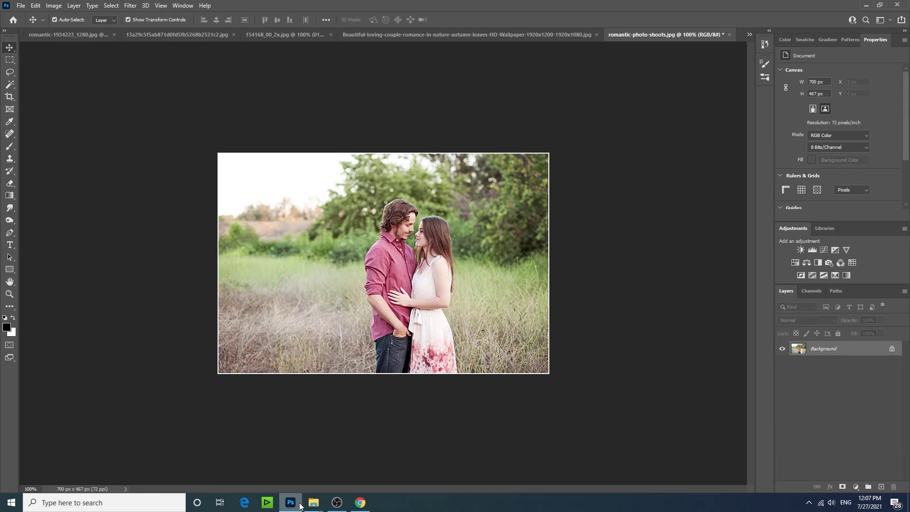
Place light leak 111.jpg over romantic-photo-shoots.jpg and blend it in Color mode
click(380, 470)
mouse_move(394, 284)
mouse_down()
mouse_move(266, 326)
mouse_move(228, 302)
mouse_up()
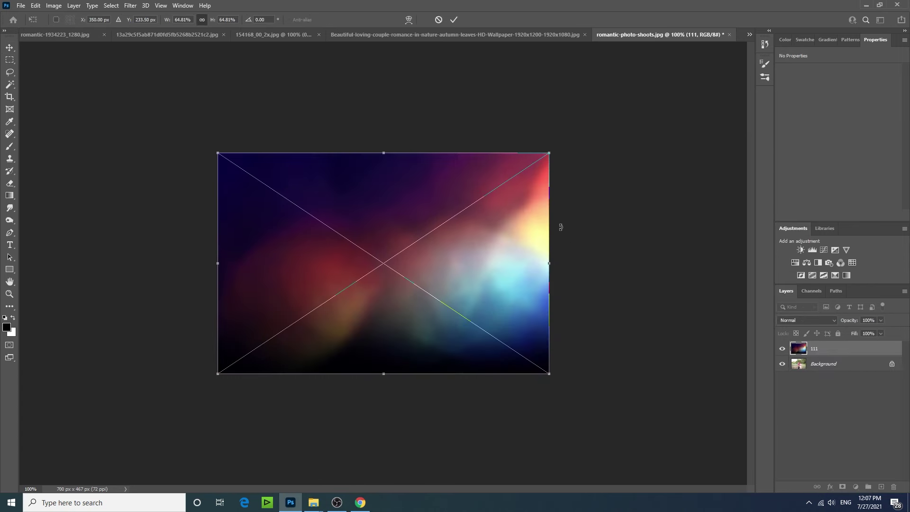
click(832, 323)
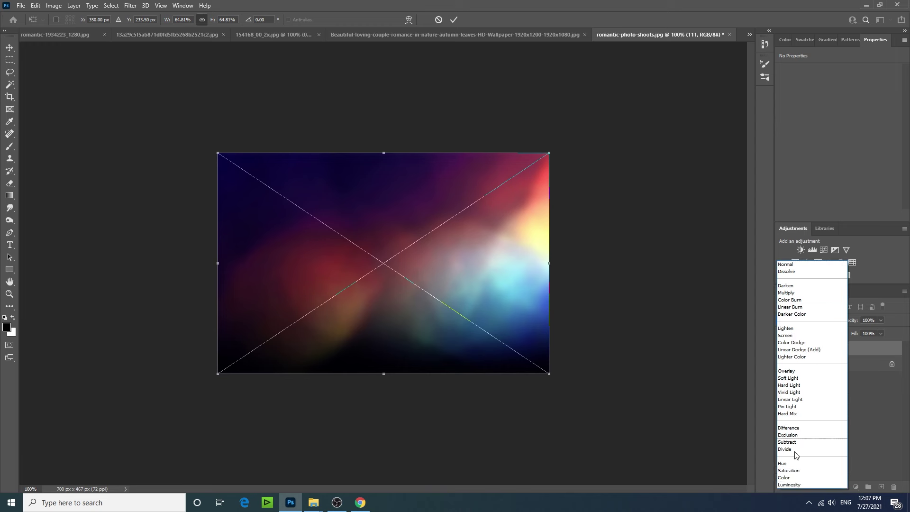
click(791, 478)
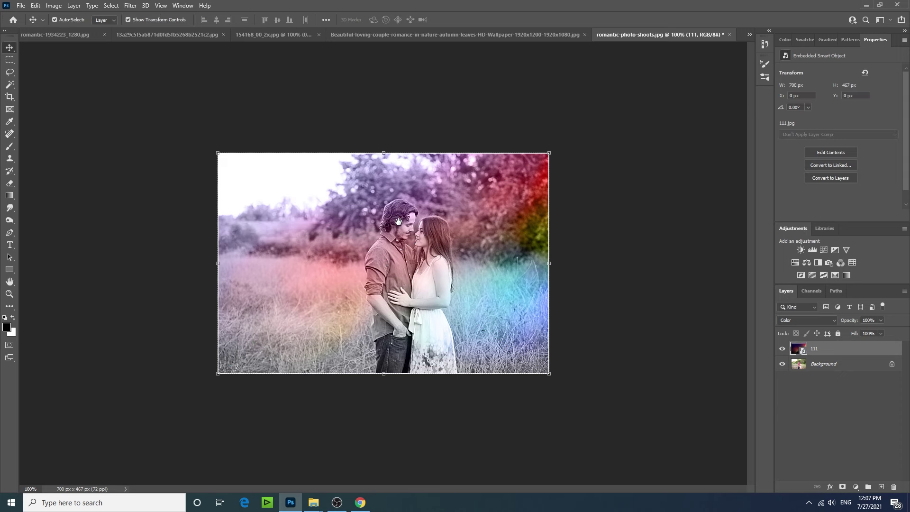
scroll(398, 222, up, 2)
scroll(427, 220, up, 2)
scroll(456, 219, down, 2)
scroll(453, 220, down, 1)
scroll(370, 227, up, 3)
scroll(294, 250, down, 1)
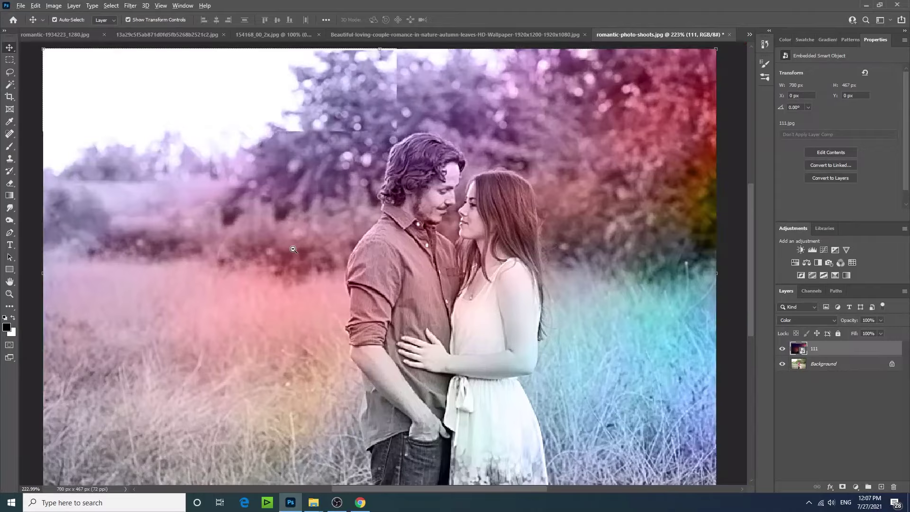
scroll(293, 250, down, 2)
scroll(293, 250, up, 1)
scroll(294, 249, up, 2)
scroll(294, 250, down, 1)
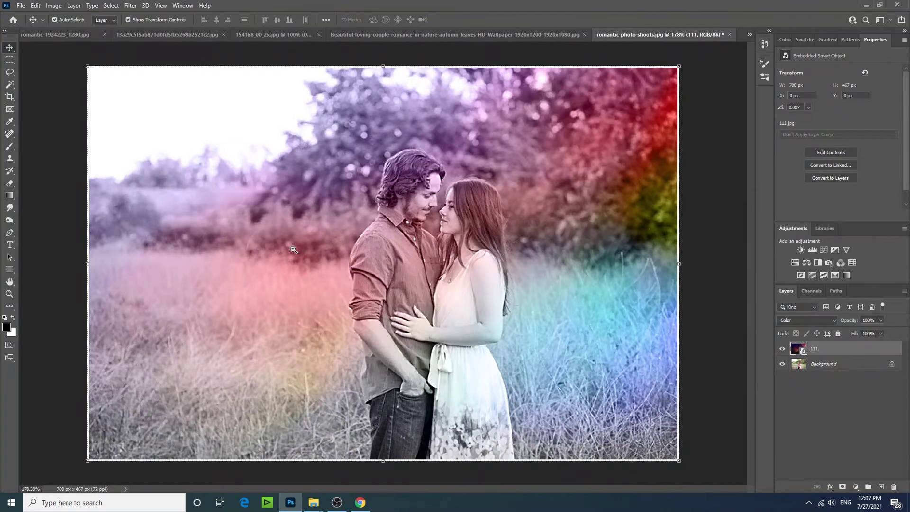
scroll(291, 249, up, 1)
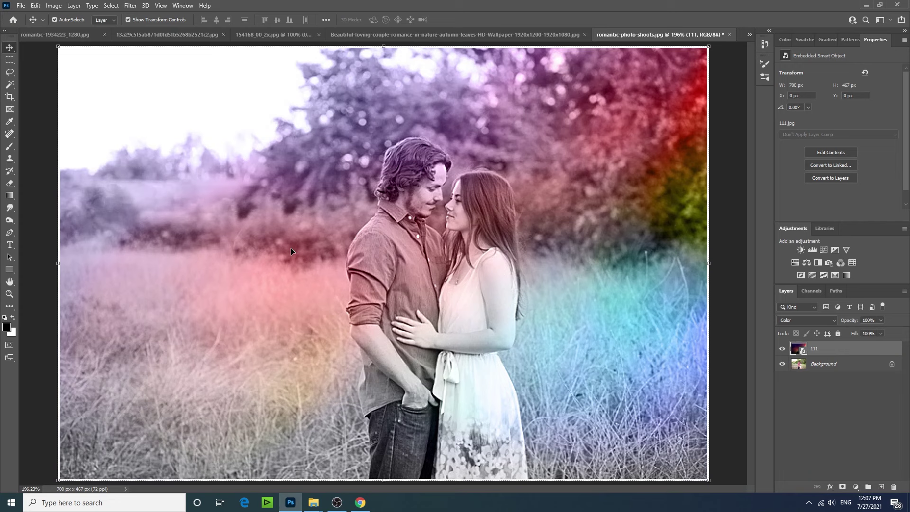
In Chrome, open the uploader's channel from the EDIUS cinematic mask video's page
click(361, 504)
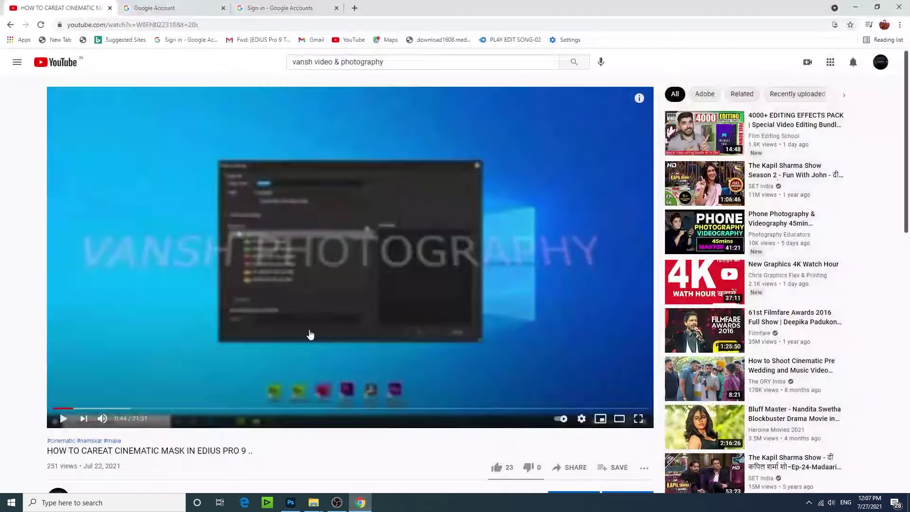
scroll(399, 242, down, 4)
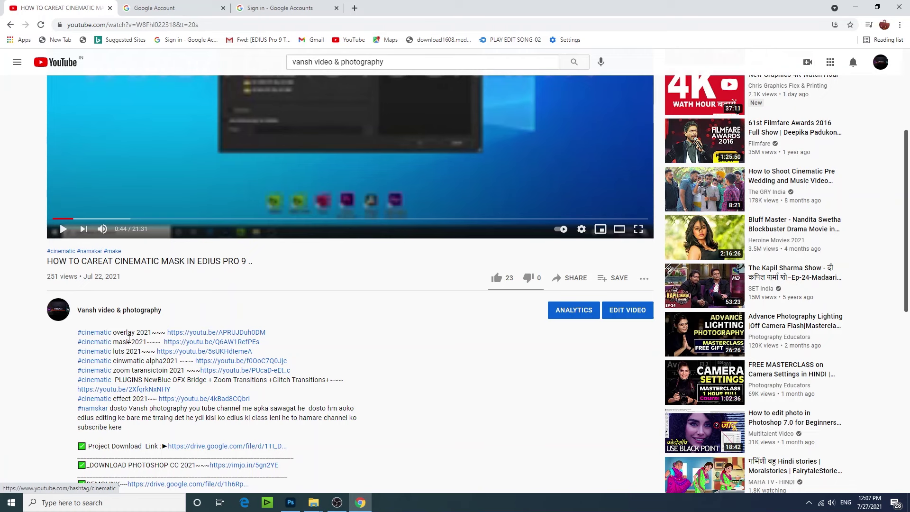
scroll(270, 360, down, 2)
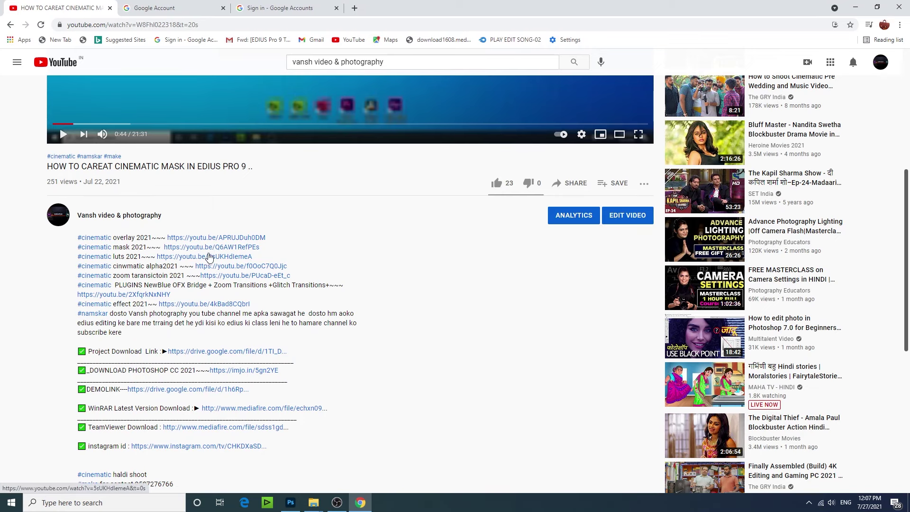
scroll(209, 254, up, 3)
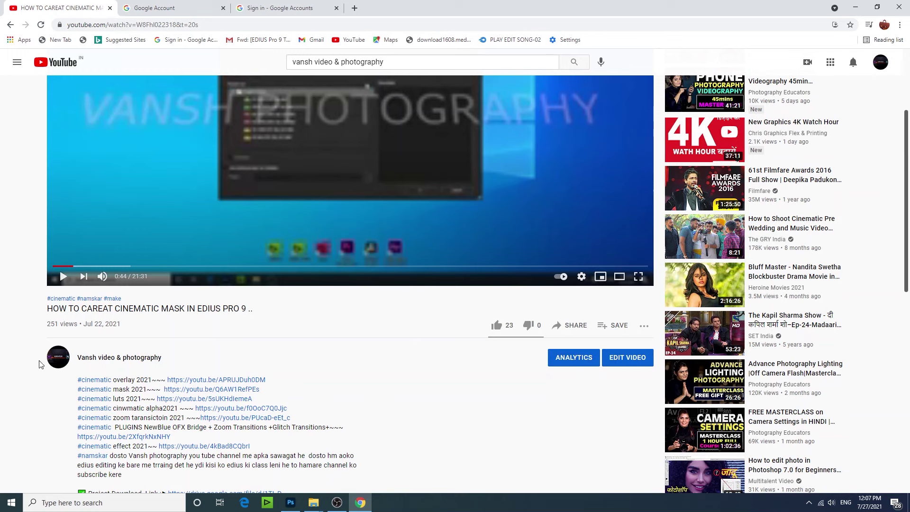
click(63, 362)
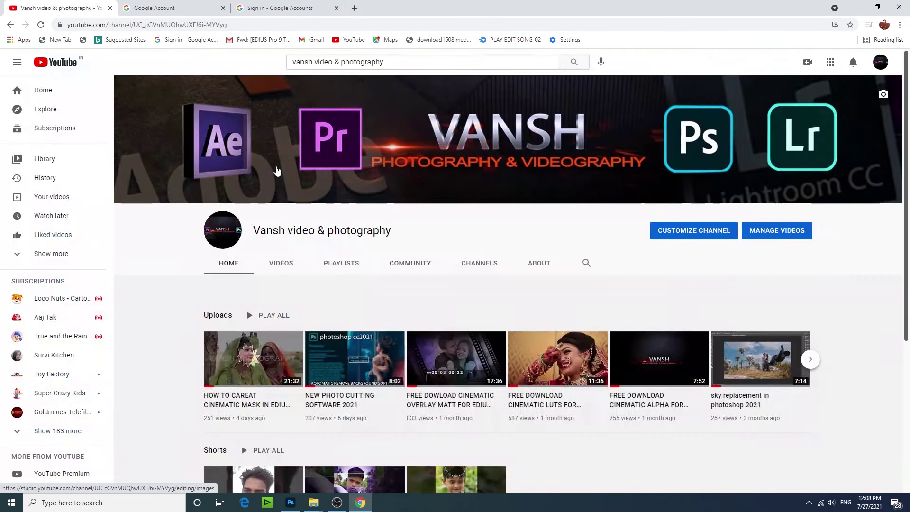
Show the Vansh video & photography channel's Videos tab and scroll through its uploads
click(286, 272)
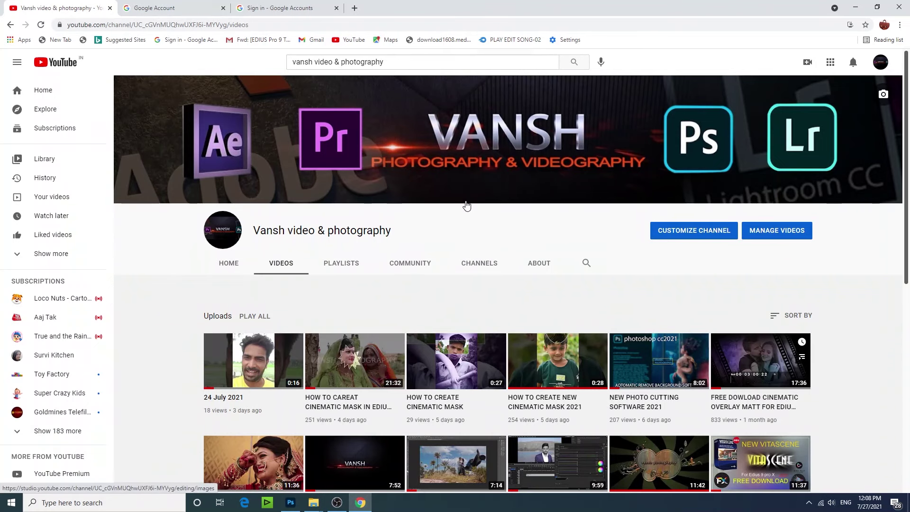
scroll(448, 348, down, 3)
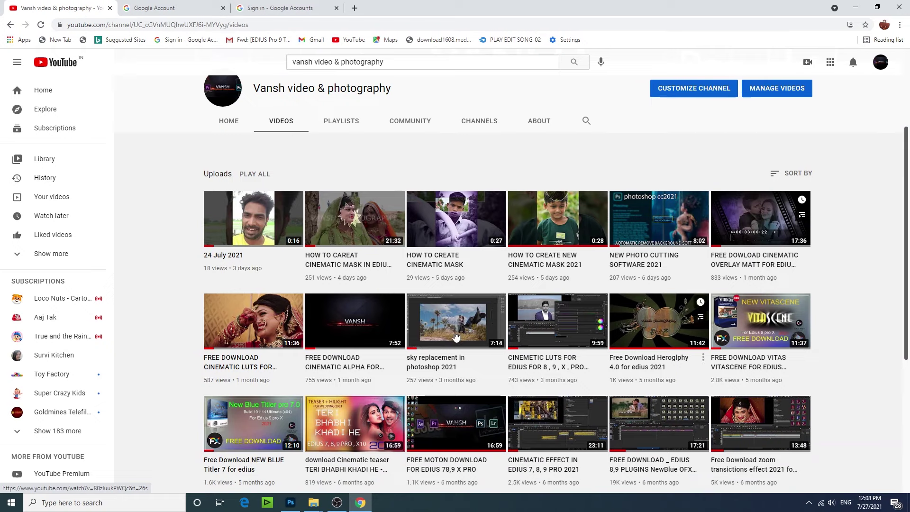
scroll(455, 337, down, 3)
scroll(504, 386, up, 2)
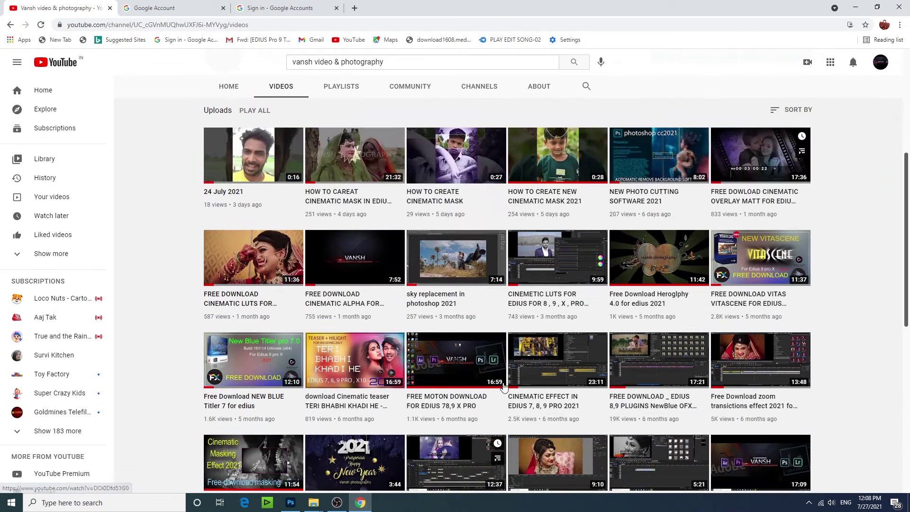
scroll(504, 387, up, 4)
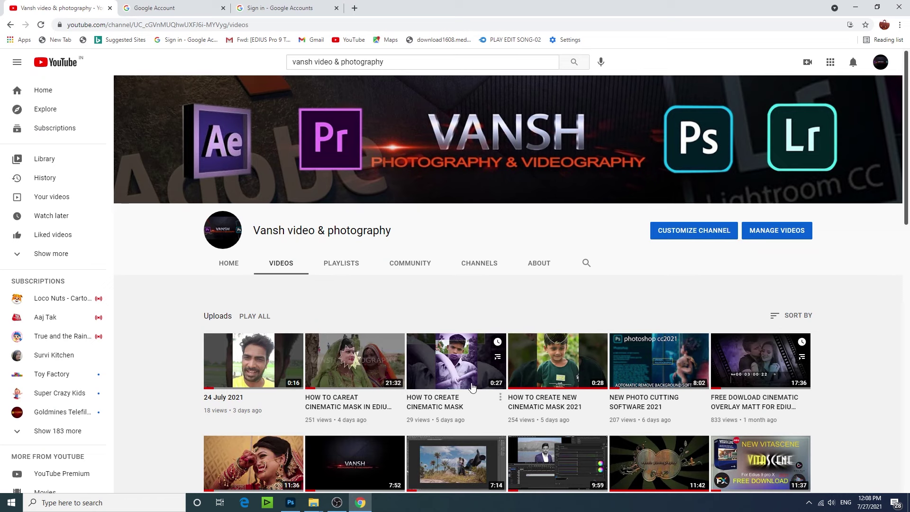
scroll(570, 391, down, 3)
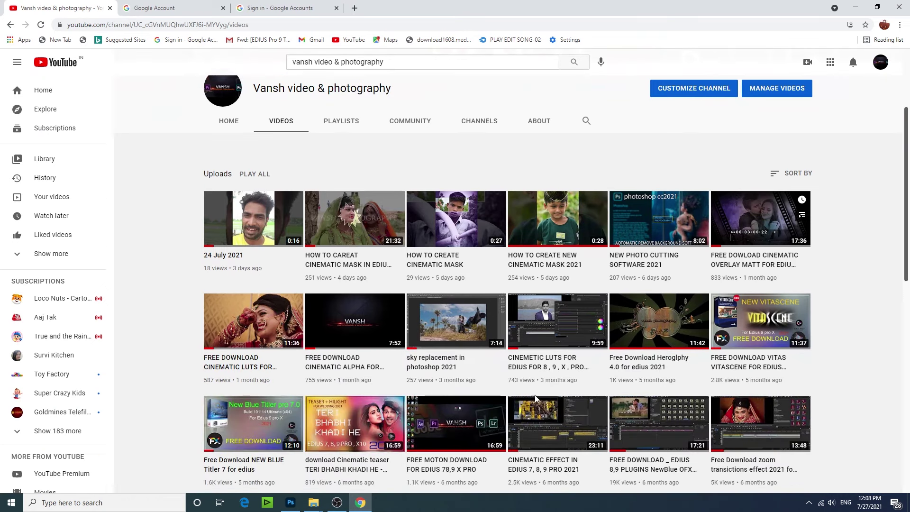
mouse_move(658, 463)
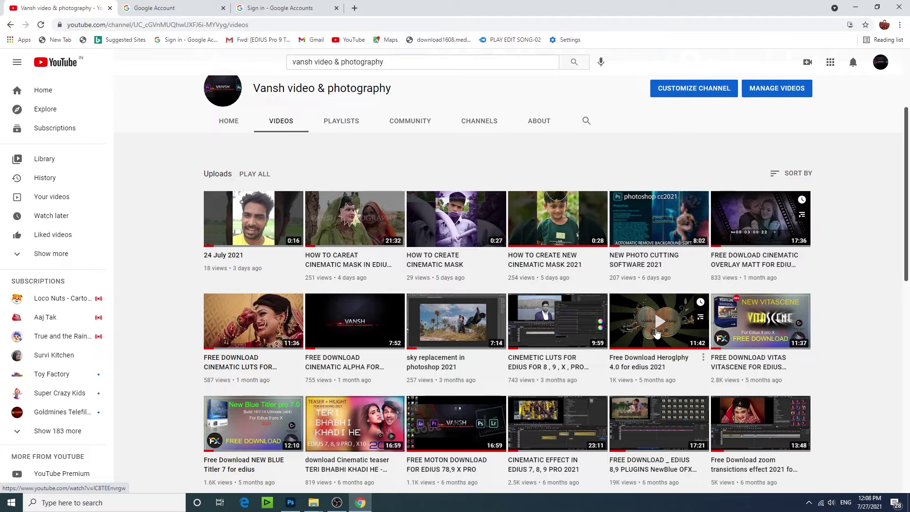
scroll(657, 333, down, 4)
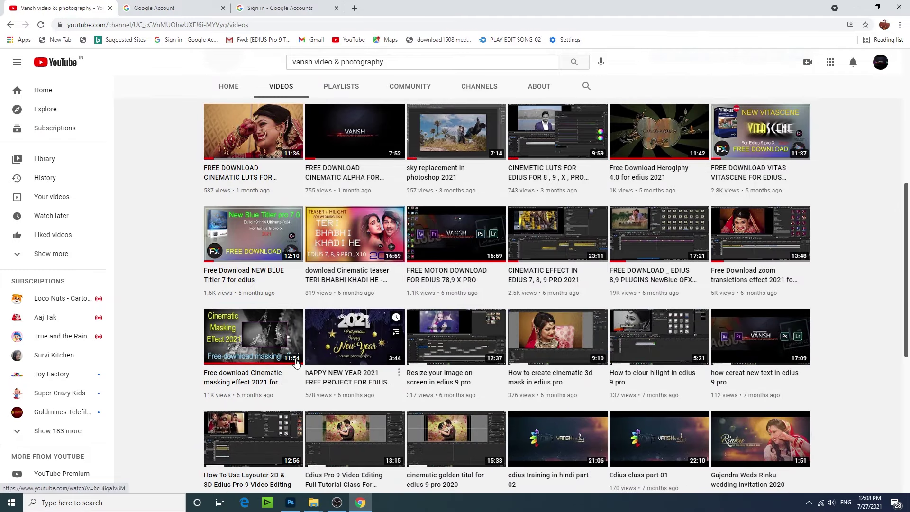
scroll(297, 362, up, 7)
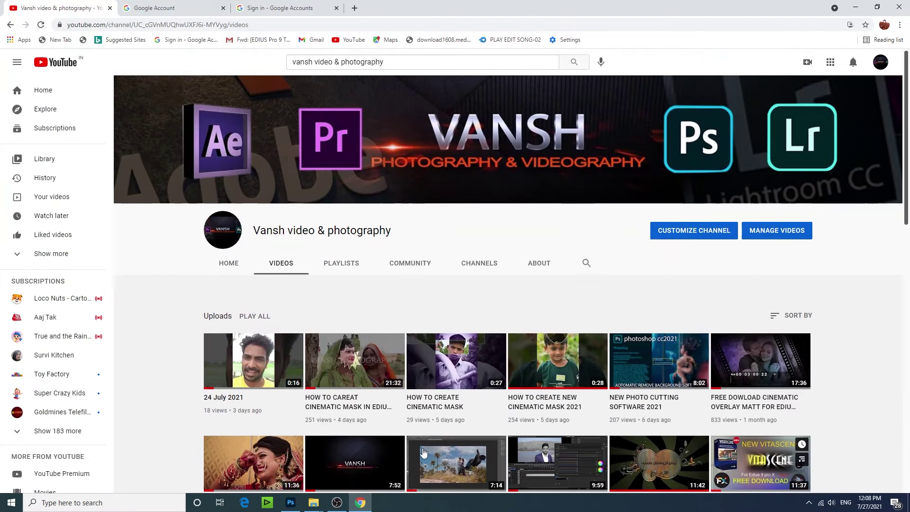
scroll(251, 264, down, 4)
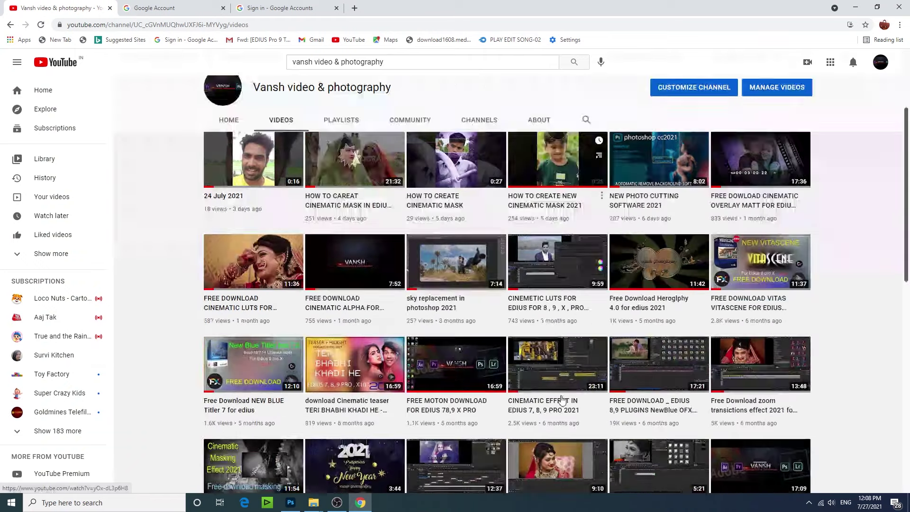
scroll(427, 332, down, 2)
scroll(562, 400, down, 6)
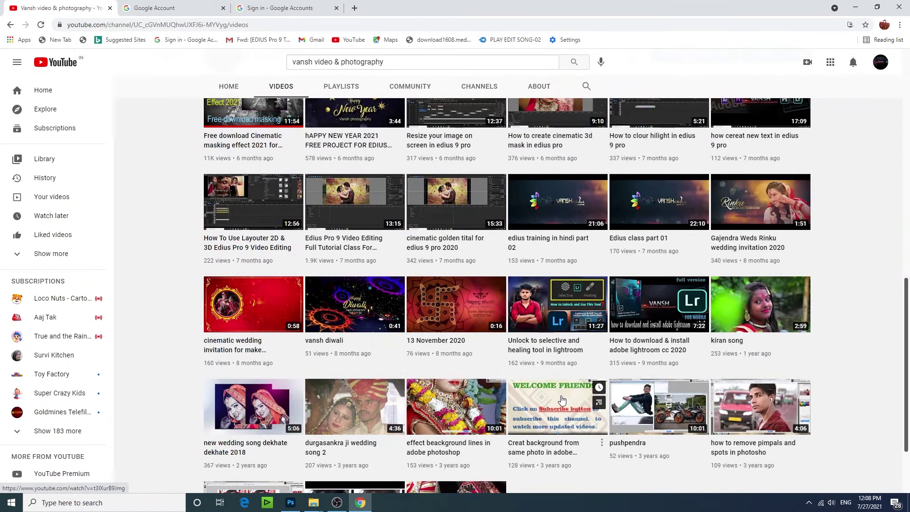
Scroll back to the top of the uploads list, then minimize Chrome to return to Photoshop
scroll(562, 401, up, 5)
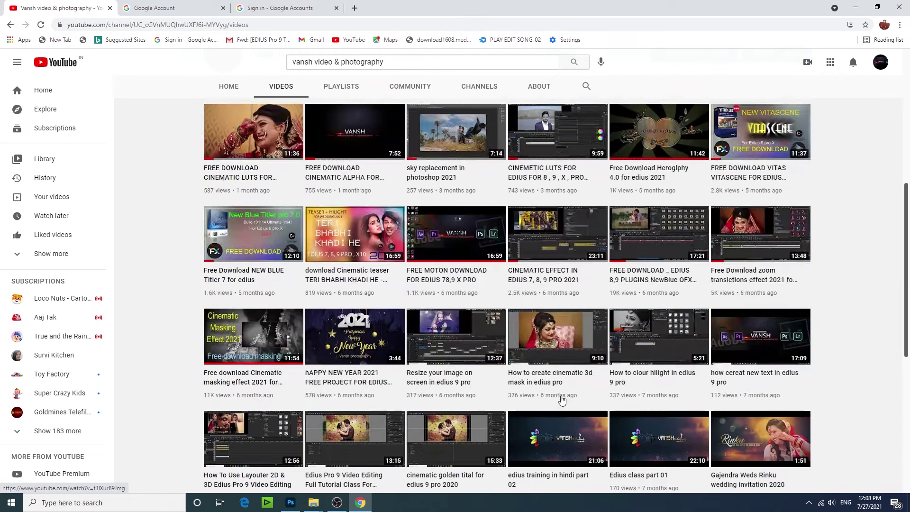
mouse_move(456, 147)
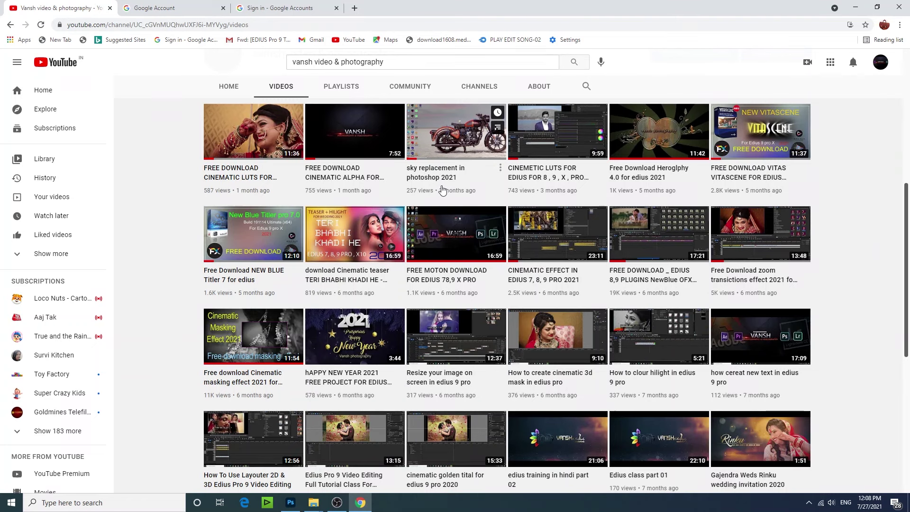
scroll(441, 186, down, 6)
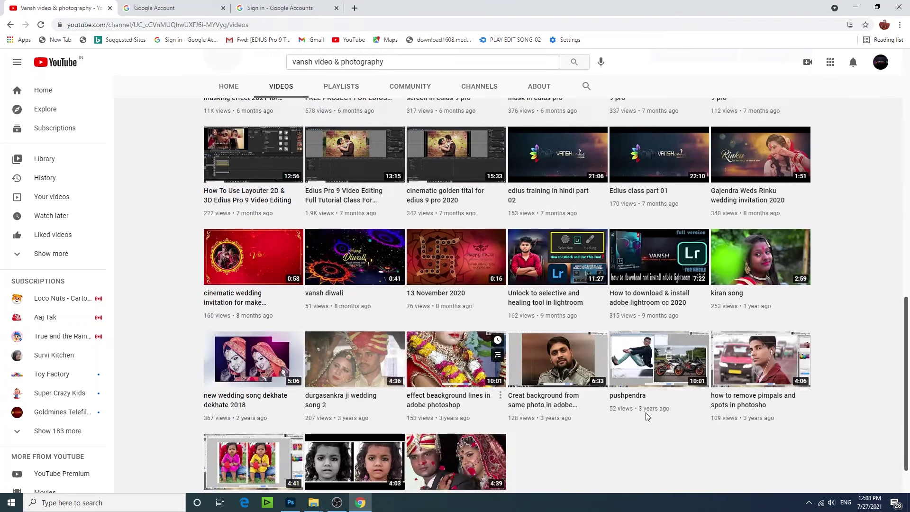
scroll(475, 403, up, 2)
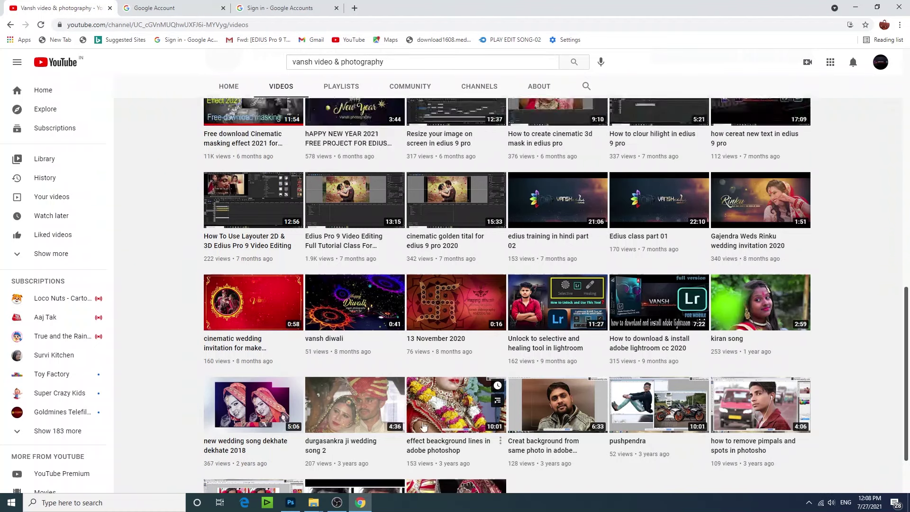
scroll(424, 427, up, 8)
scroll(424, 428, up, 3)
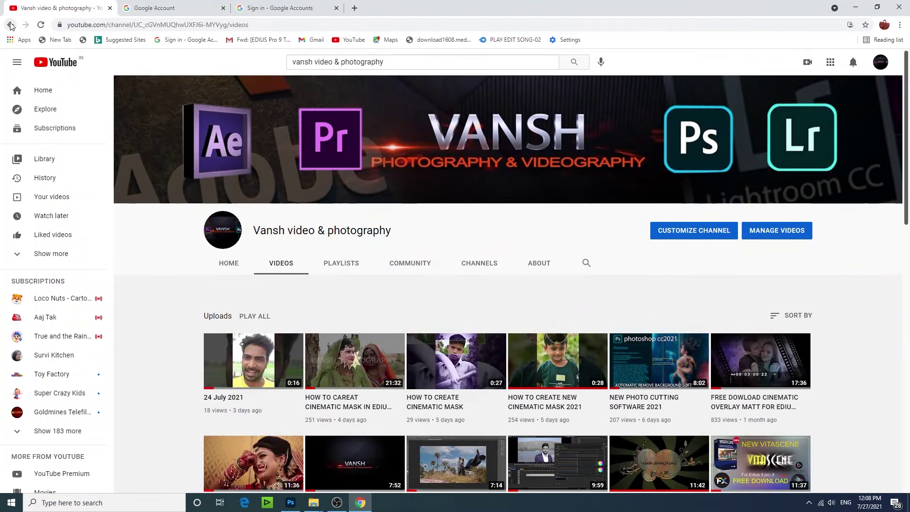
click(854, 7)
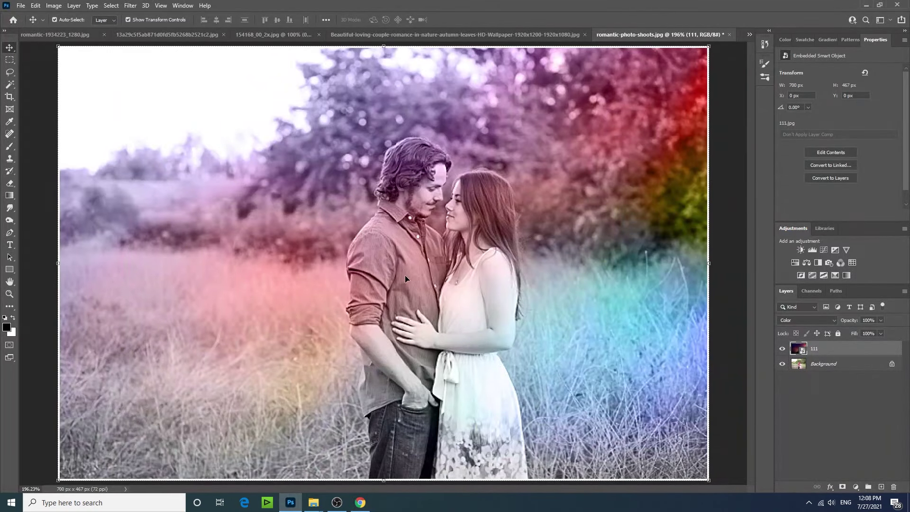